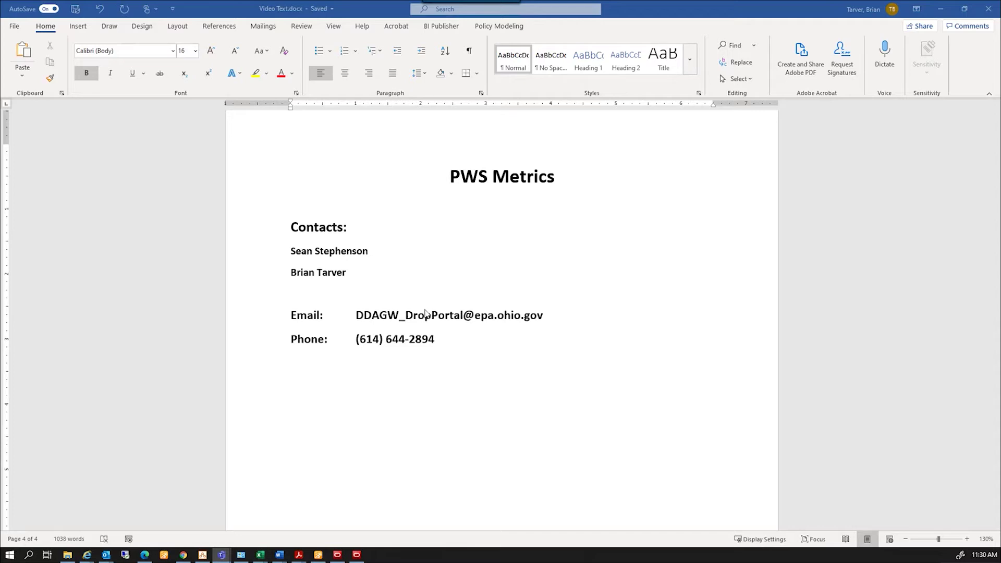
Minimize the Word PWS Metrics contact sheet so the Ohio EPA login page shows
left_click(940, 13)
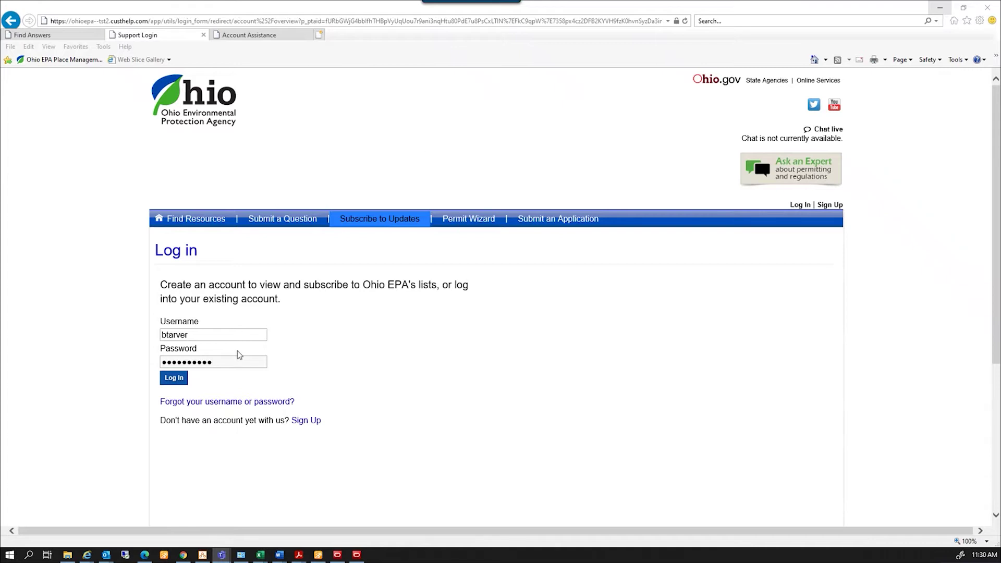
Log in, check the account settings, then return to Account Overview and list all submittals
left_click(177, 380)
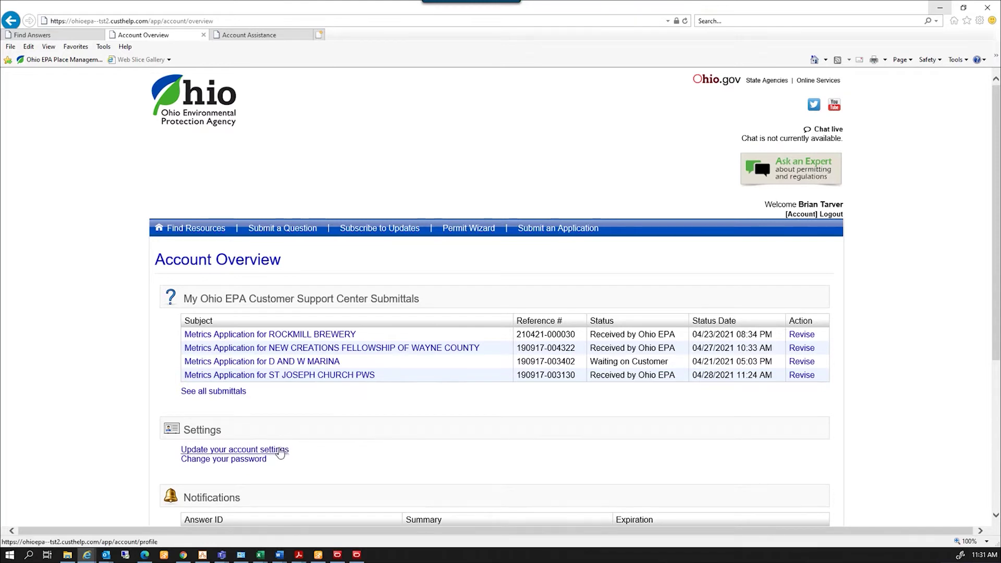
left_click(281, 450)
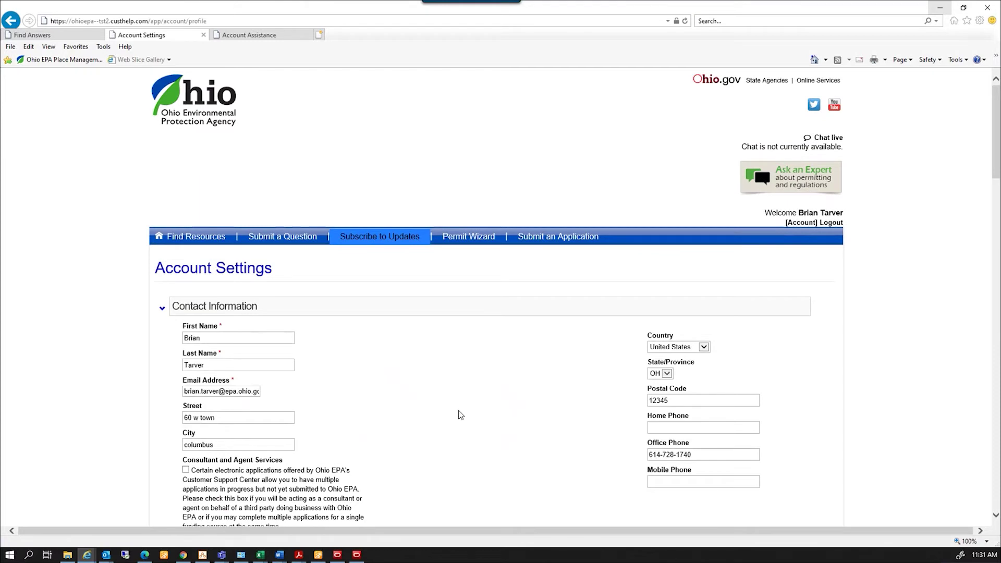
scroll(489, 410, "down", 3)
scroll(489, 410, "up", 3)
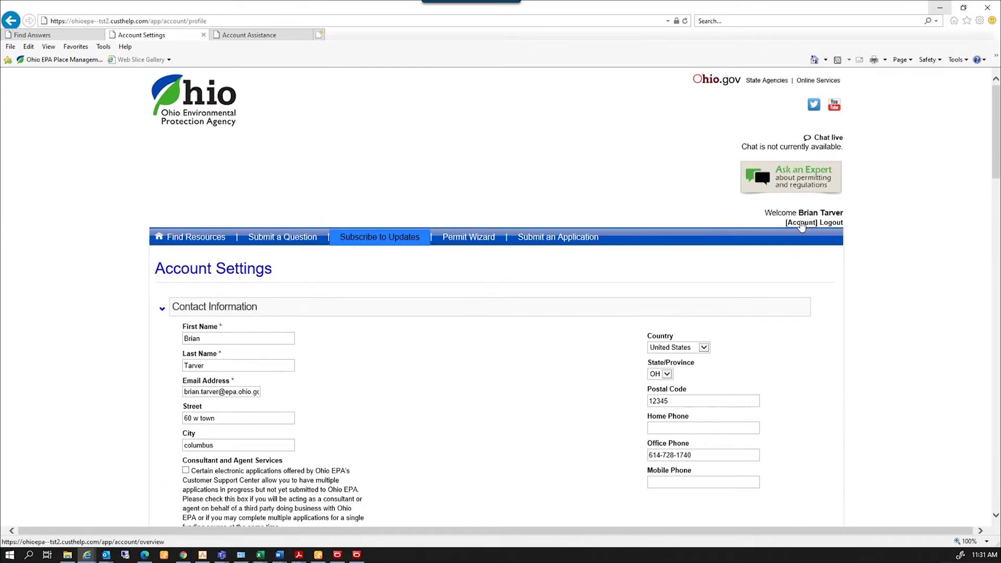
left_click(801, 228)
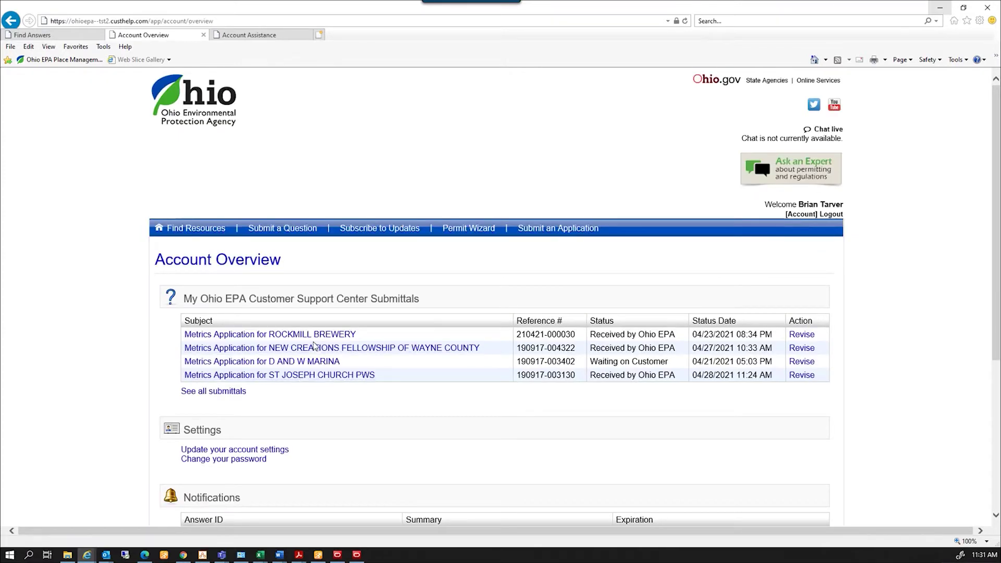
left_click(221, 396)
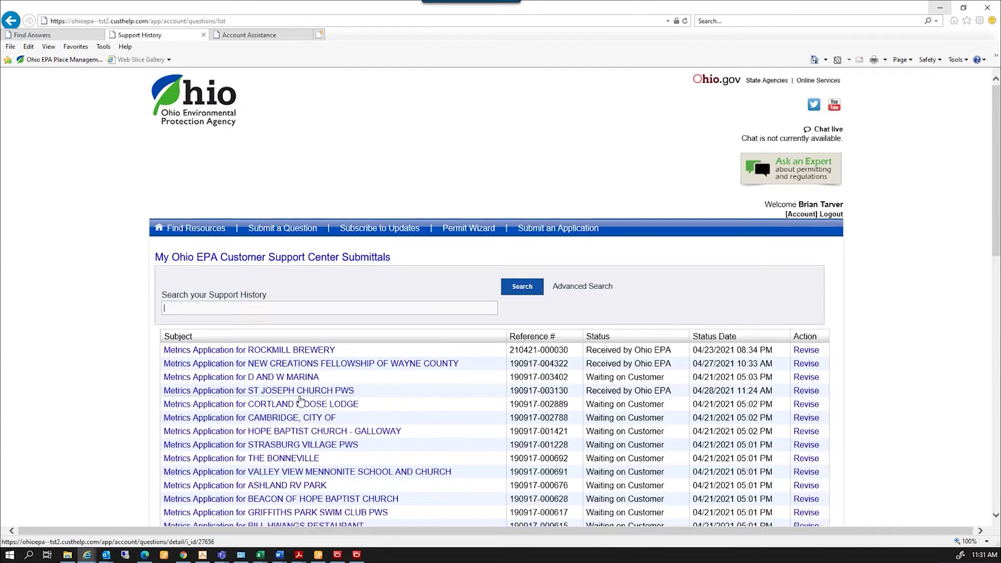
Scroll through the submittals list and move to page 2
scroll(432, 418, "down", 4)
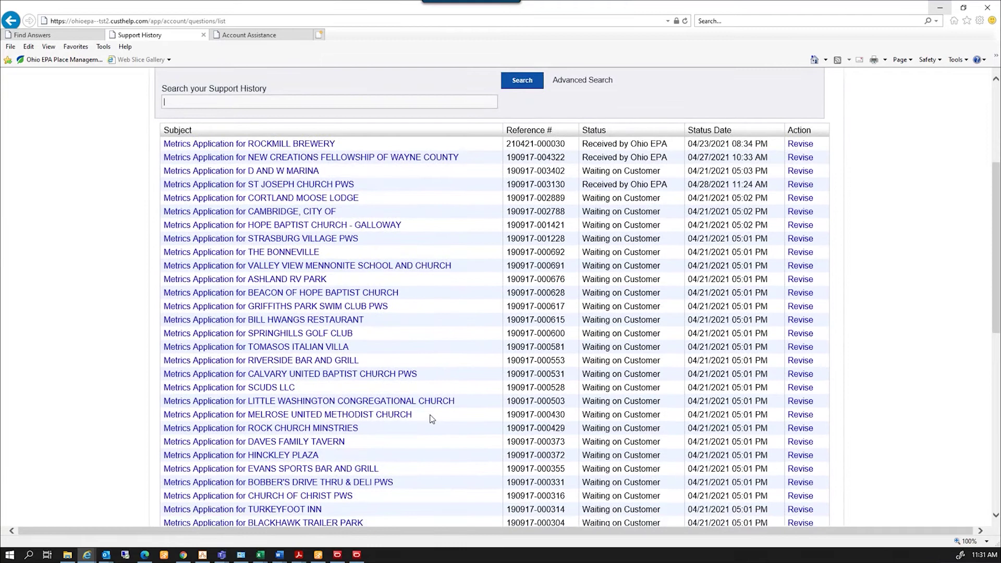
scroll(423, 414, "down", 1)
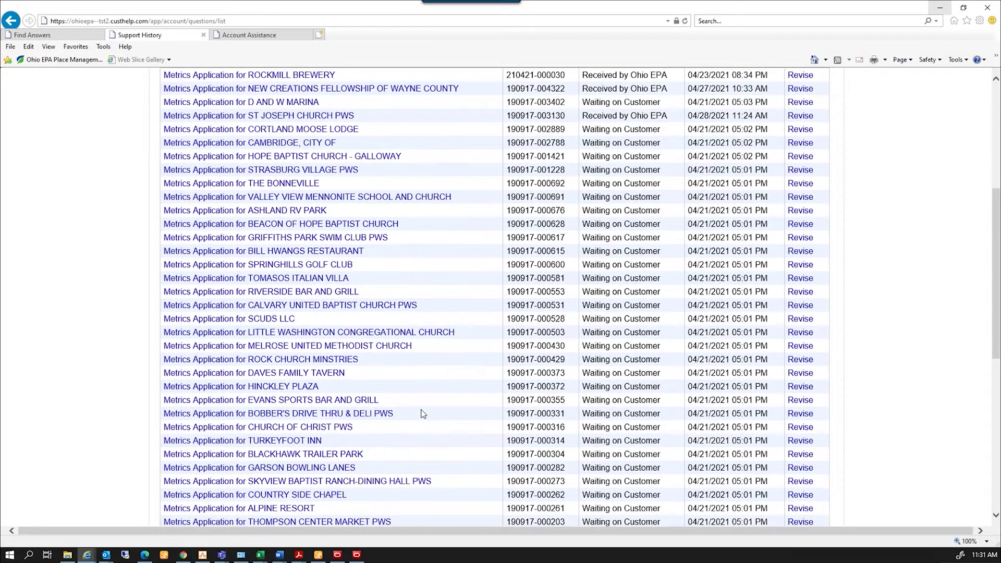
scroll(423, 414, "down", 2)
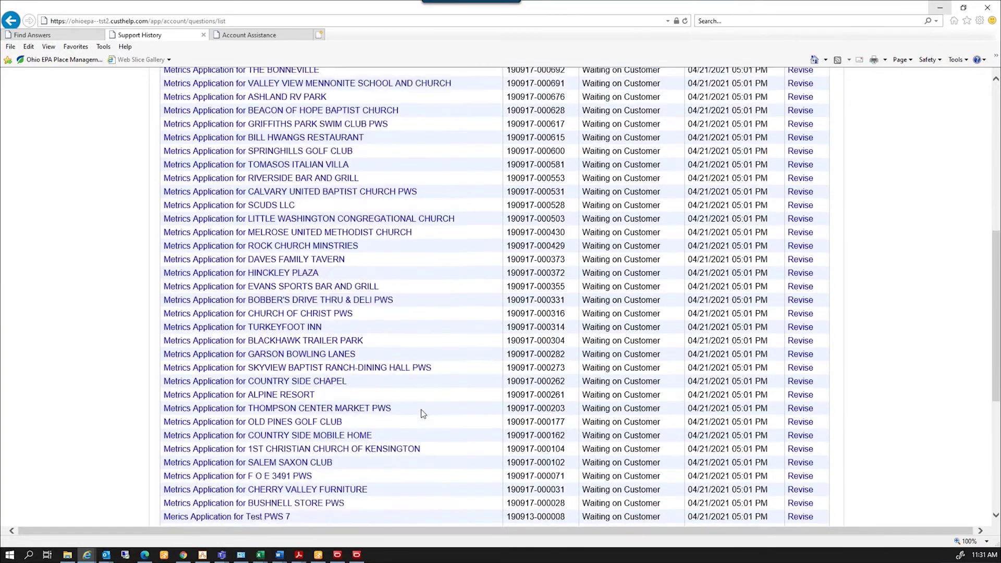
scroll(422, 414, "down", 1)
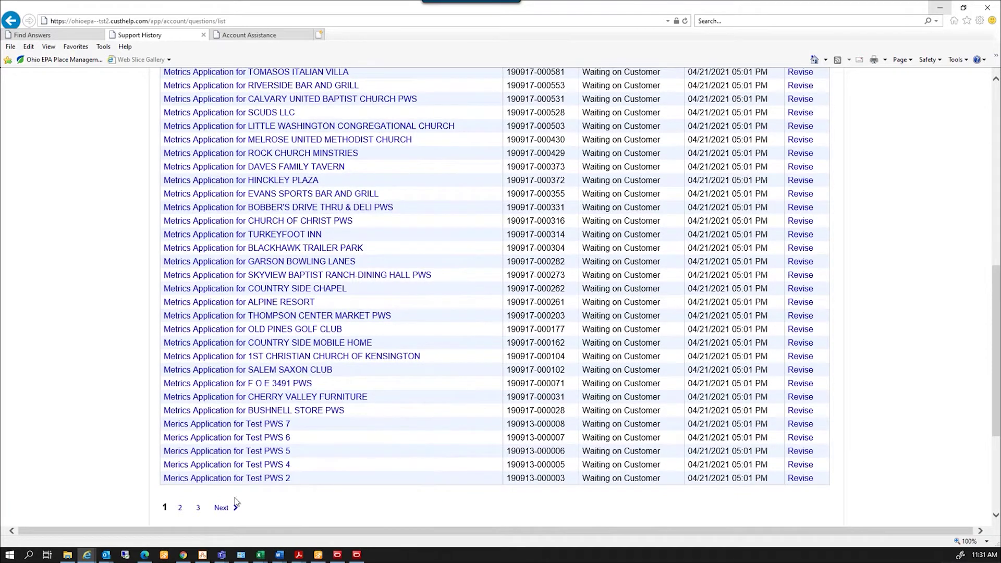
left_click(224, 508)
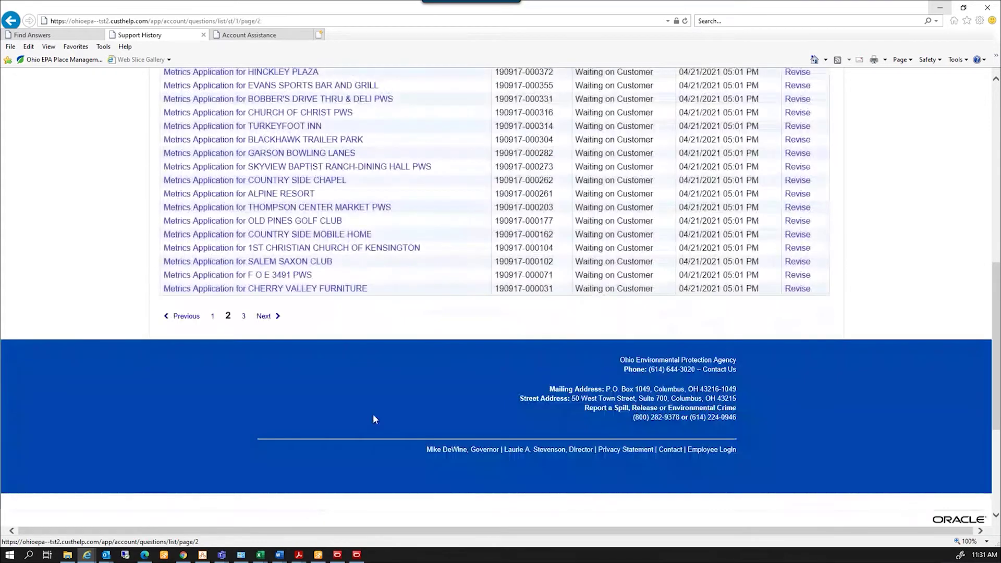
Go to page 3 and open the Test PWS 7 application for revision
scroll(370, 365, "up", 4)
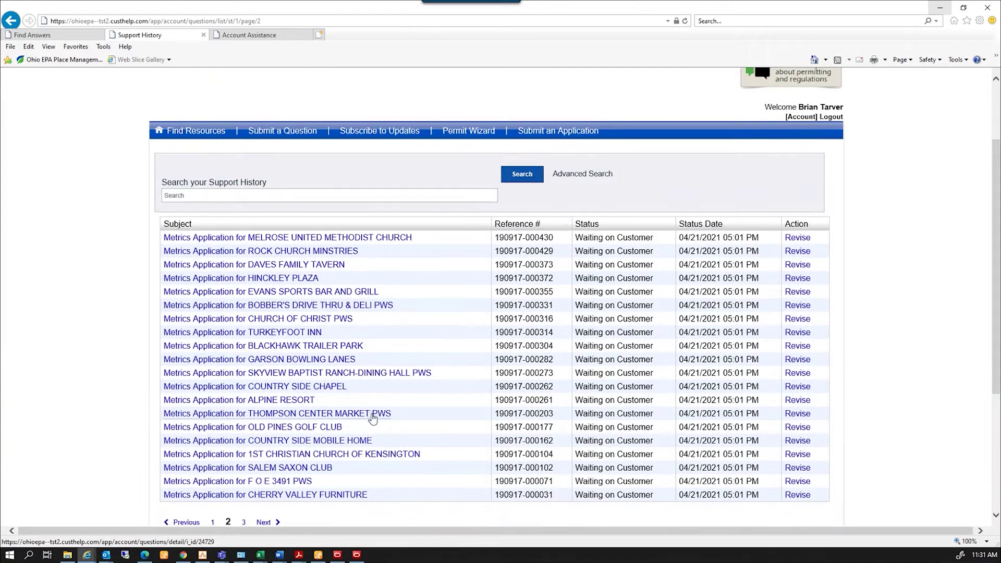
scroll(383, 440, "down", 2)
left_click(268, 457)
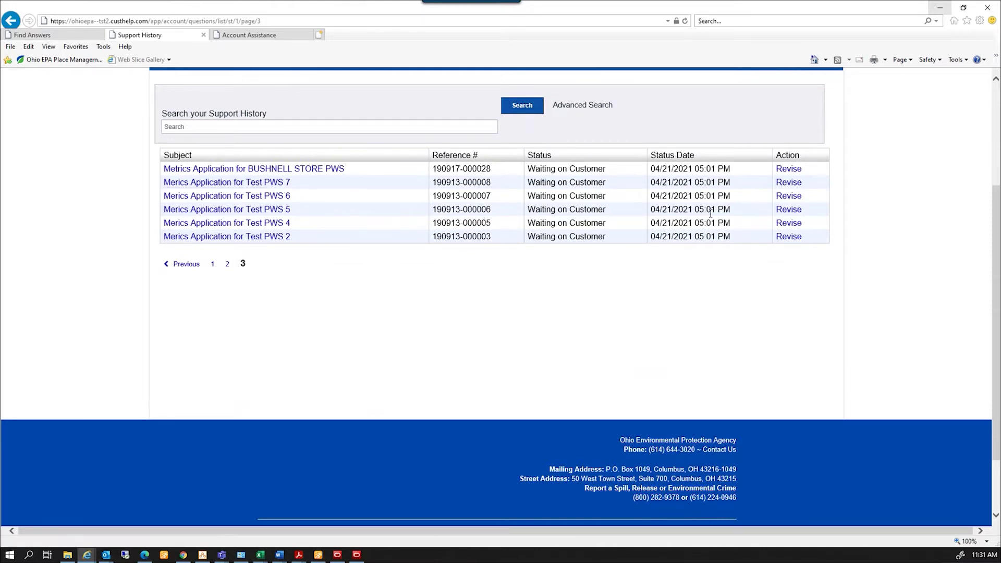
left_click(786, 183)
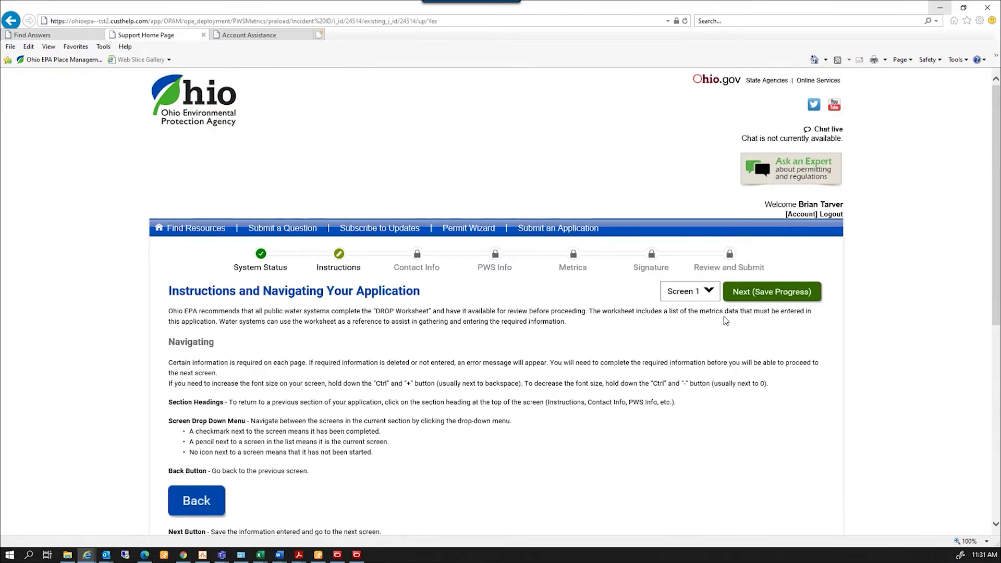
Read through the Test PWS 7 instructions and save progress to continue
scroll(523, 356, "down", 3)
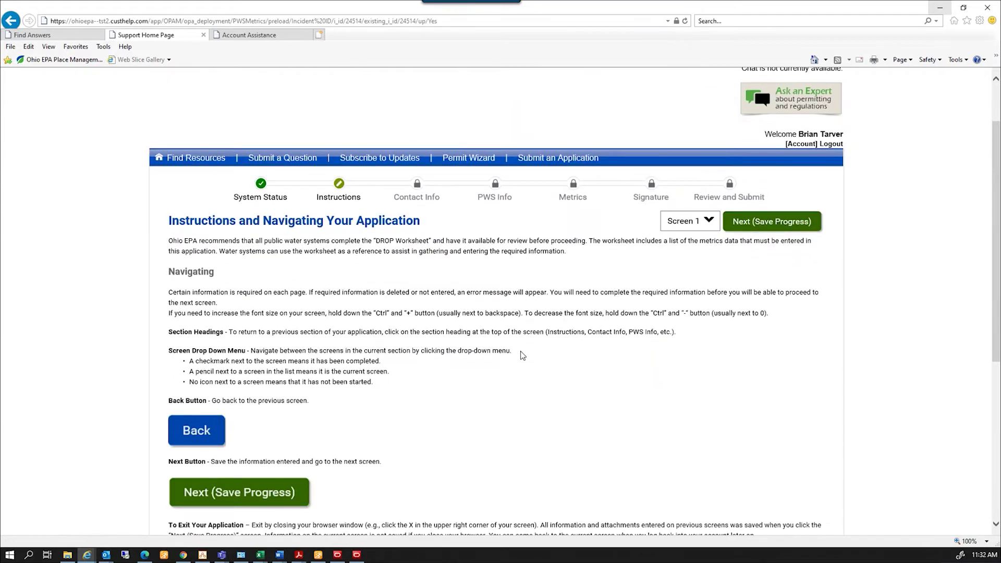
scroll(523, 356, "down", 3)
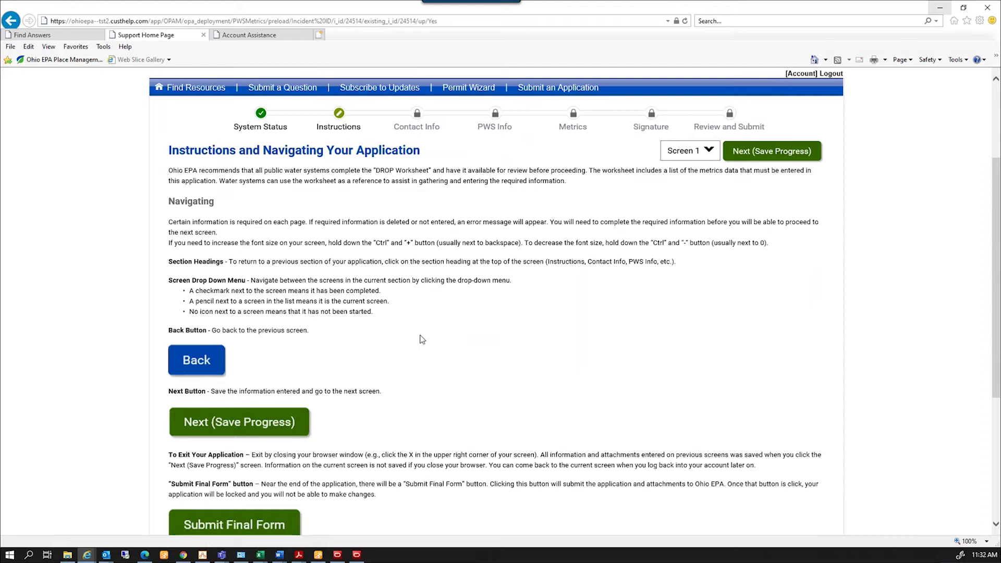
scroll(432, 338, "down", 3)
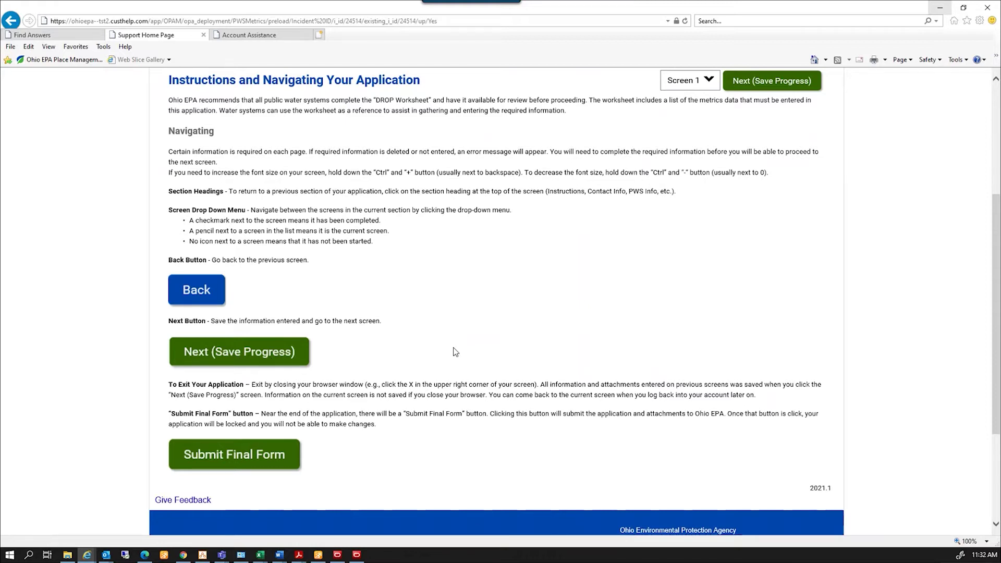
scroll(415, 409, "up", 1)
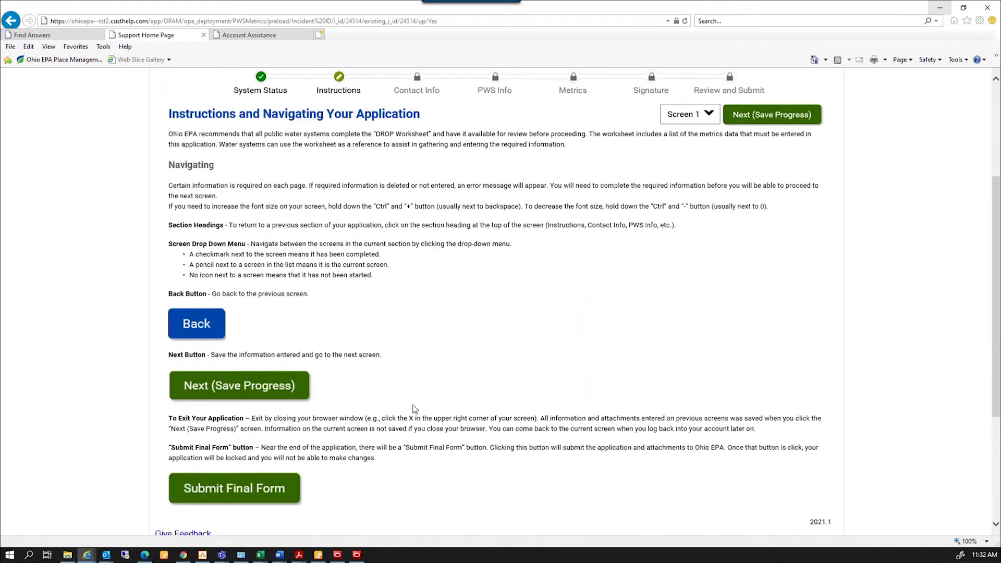
scroll(415, 408, "up", 1)
scroll(415, 409, "up", 3)
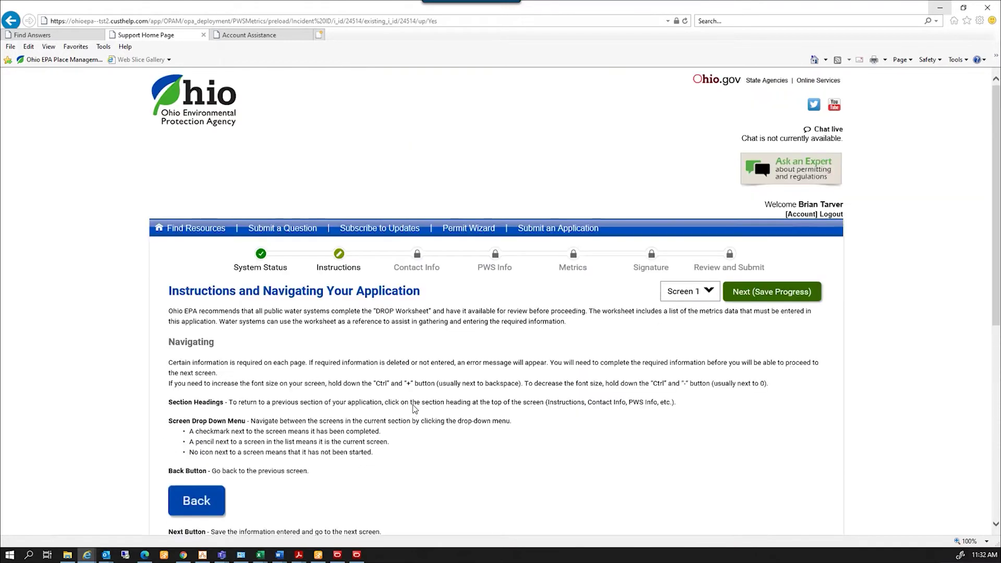
left_click(772, 302)
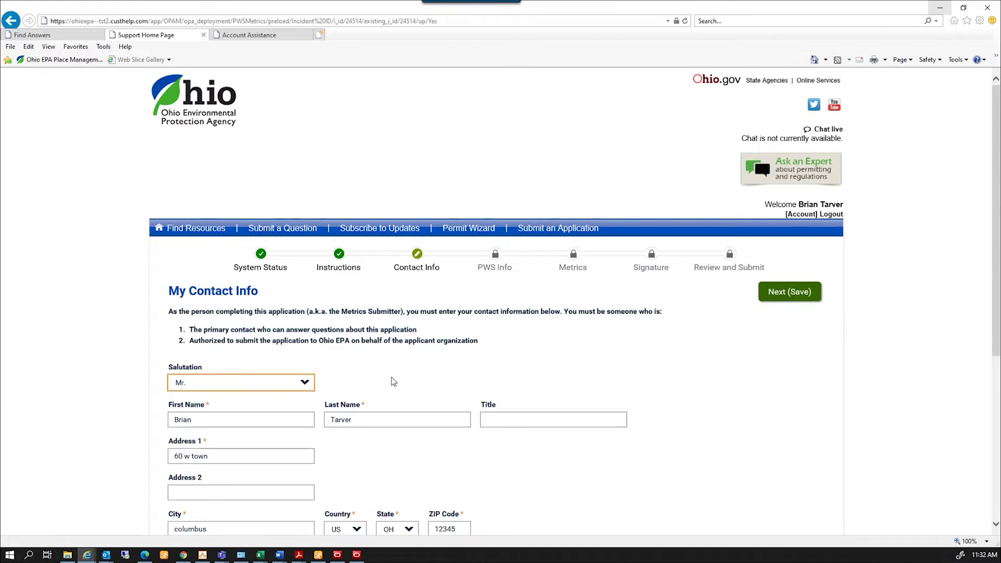
Save the prefilled contact info and answer Yes that the PWS was operating
scroll(410, 375, "down", 3)
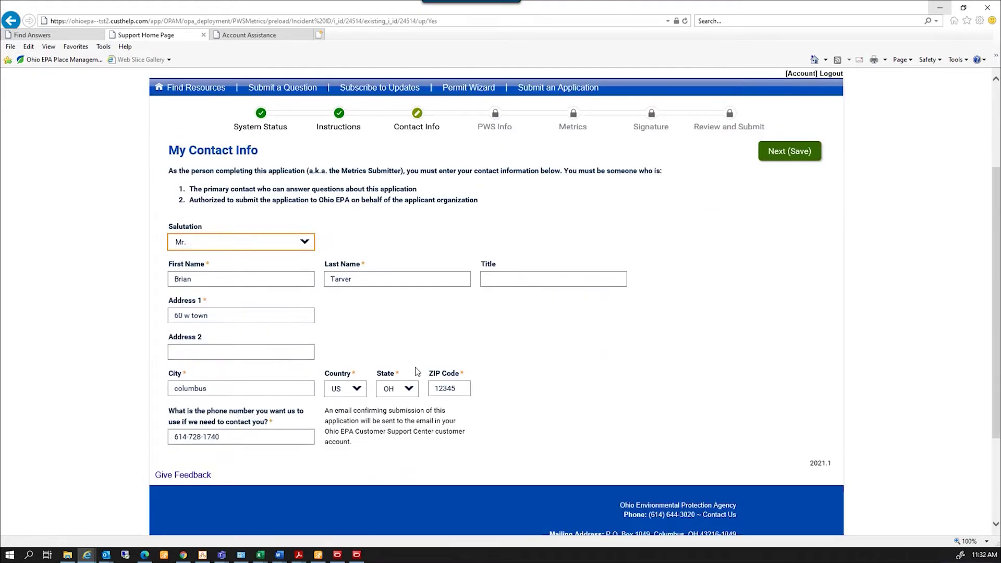
scroll(417, 372, "down", 2)
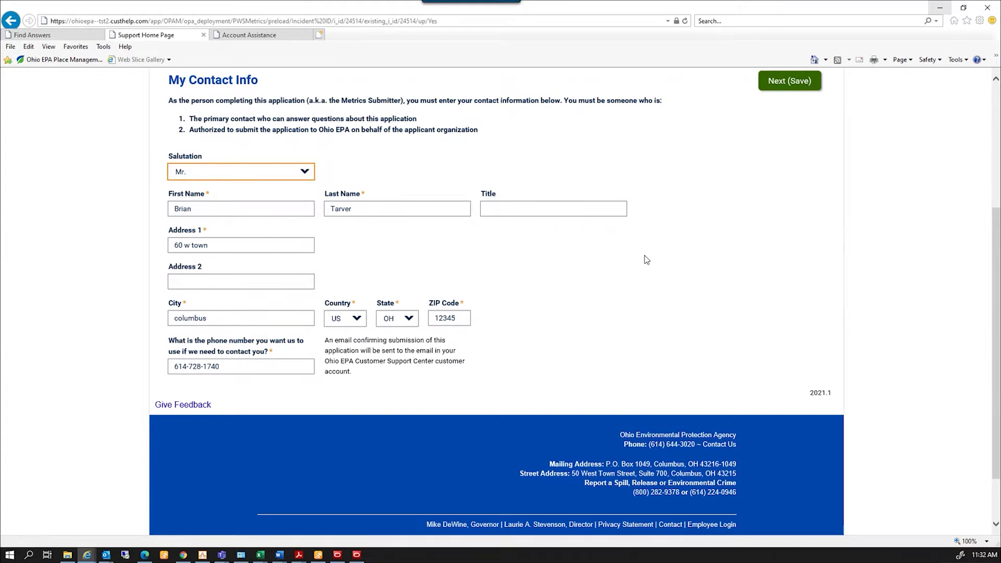
scroll(649, 261, "up", 3)
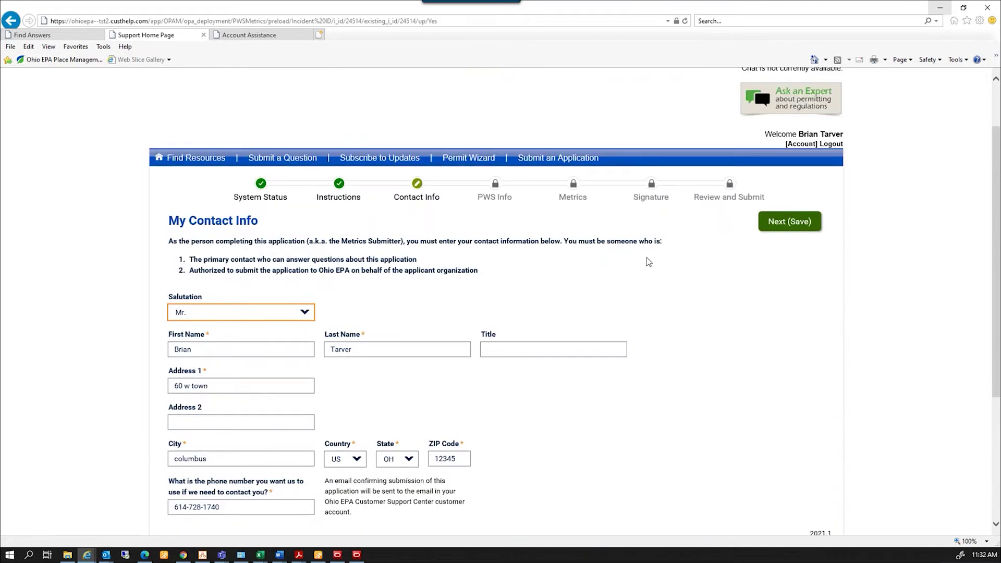
left_click(776, 223)
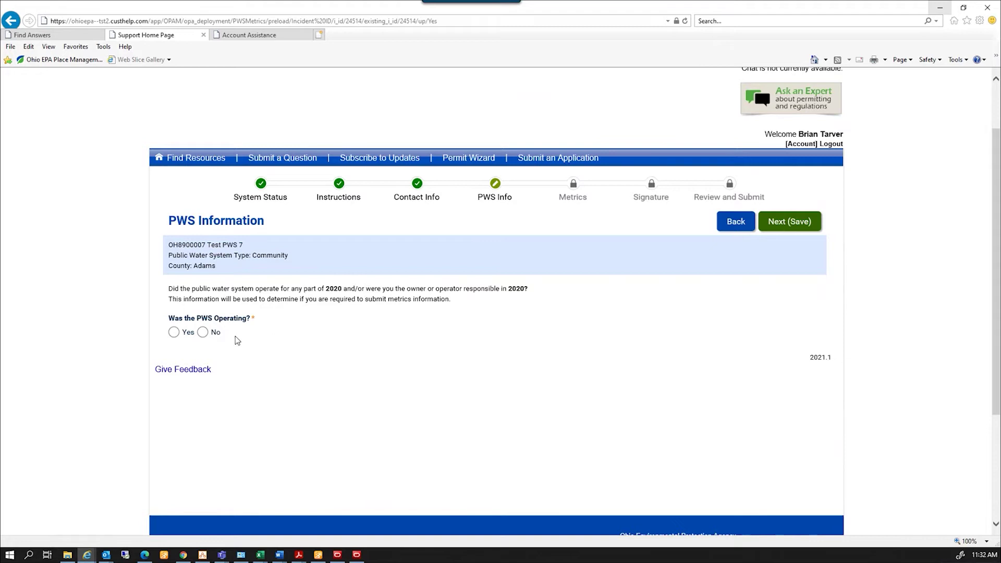
left_click(174, 333)
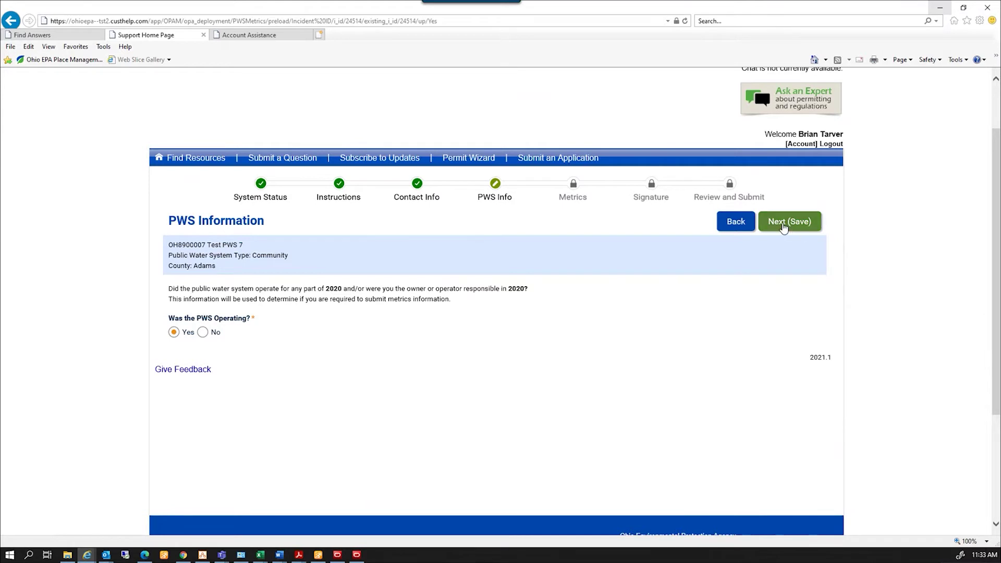
left_click(783, 228)
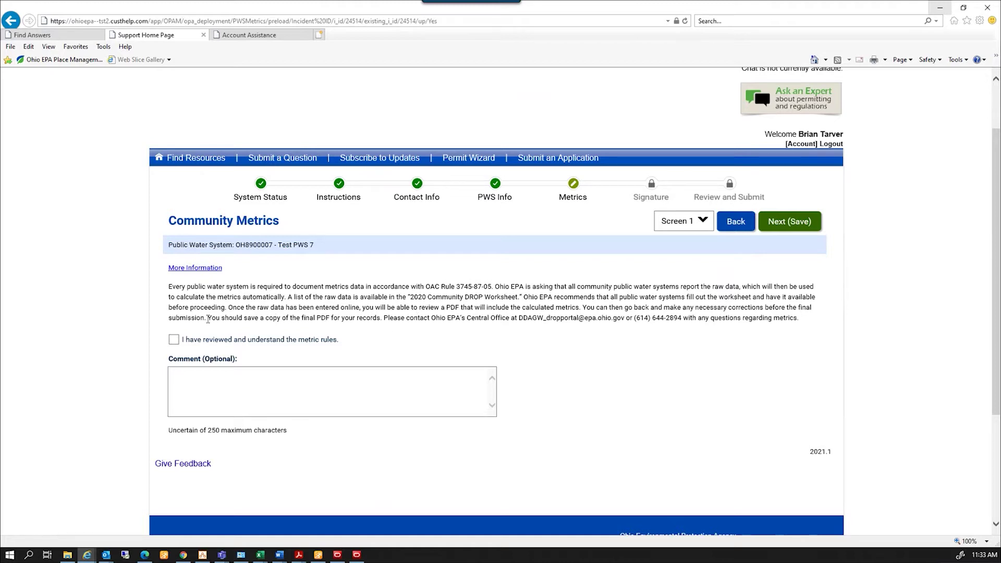
Acknowledge the metric rules, then save expenses of 125000 marked Actual with a comment
left_click(175, 341)
left_click(785, 228)
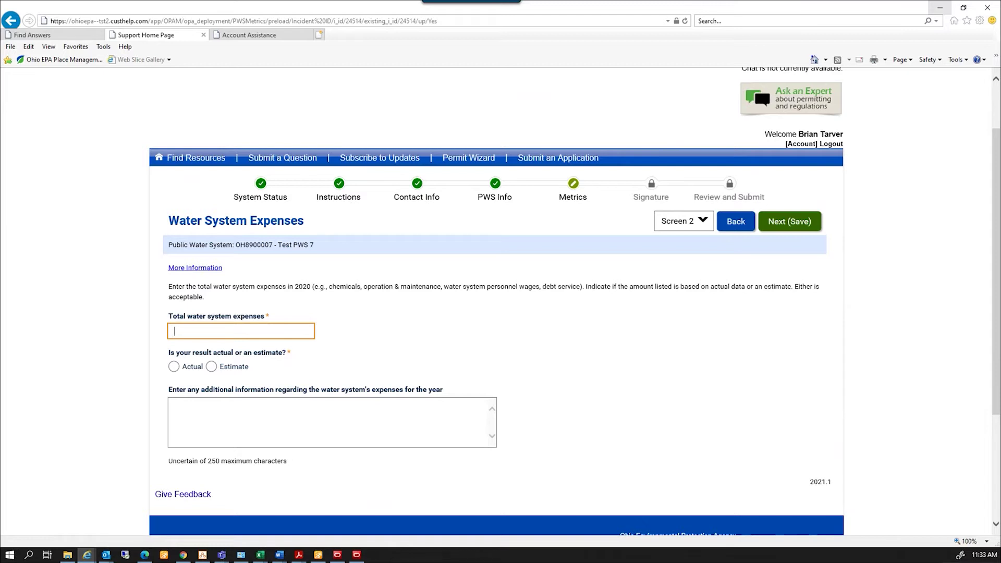
type("125000")
left_click(334, 363)
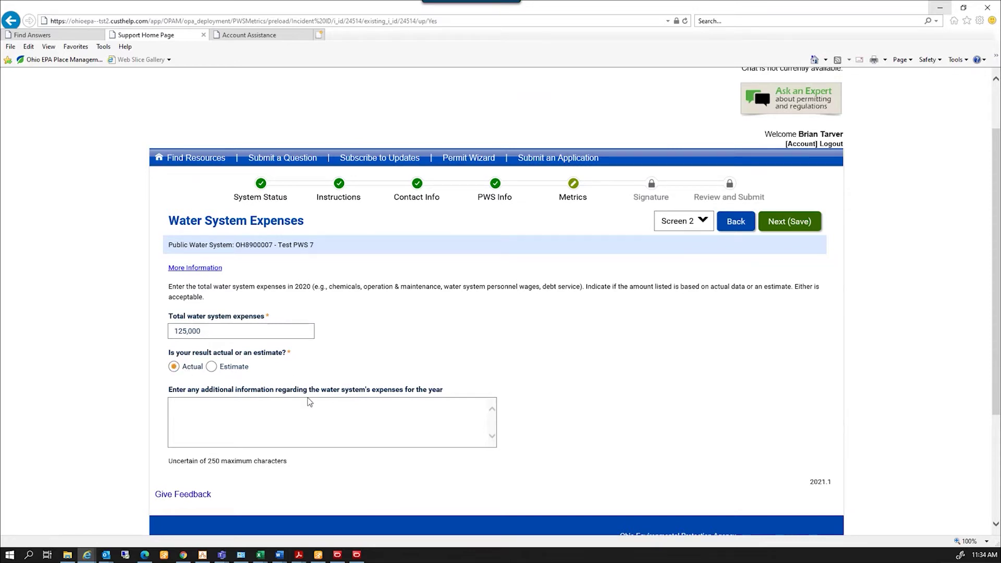
left_click(289, 409)
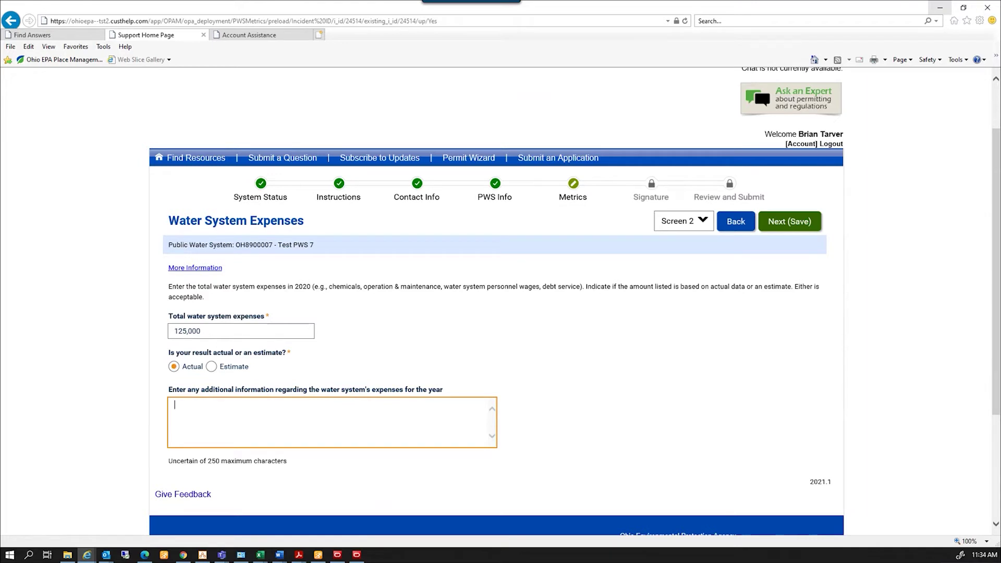
type("any needed comments")
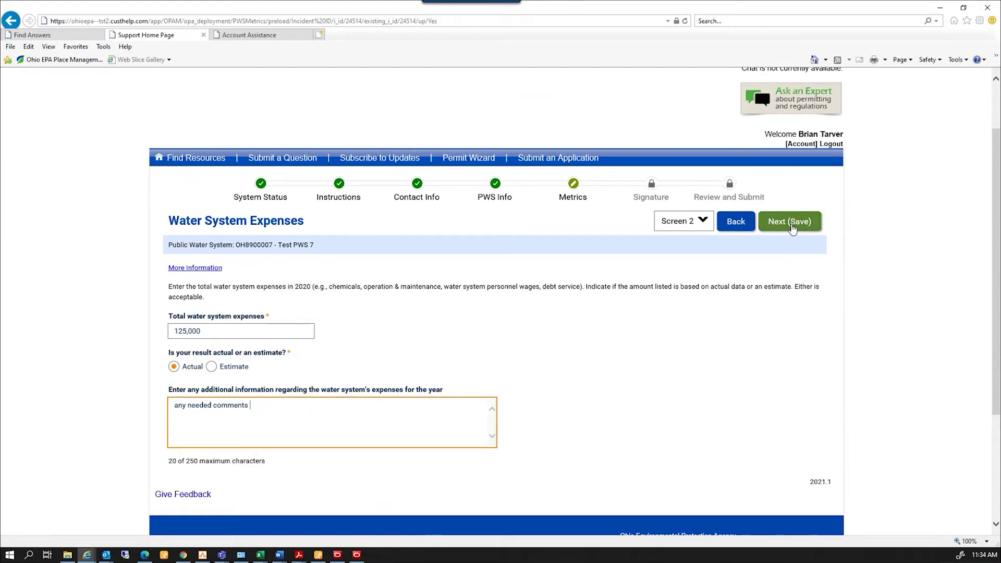
left_click(790, 224)
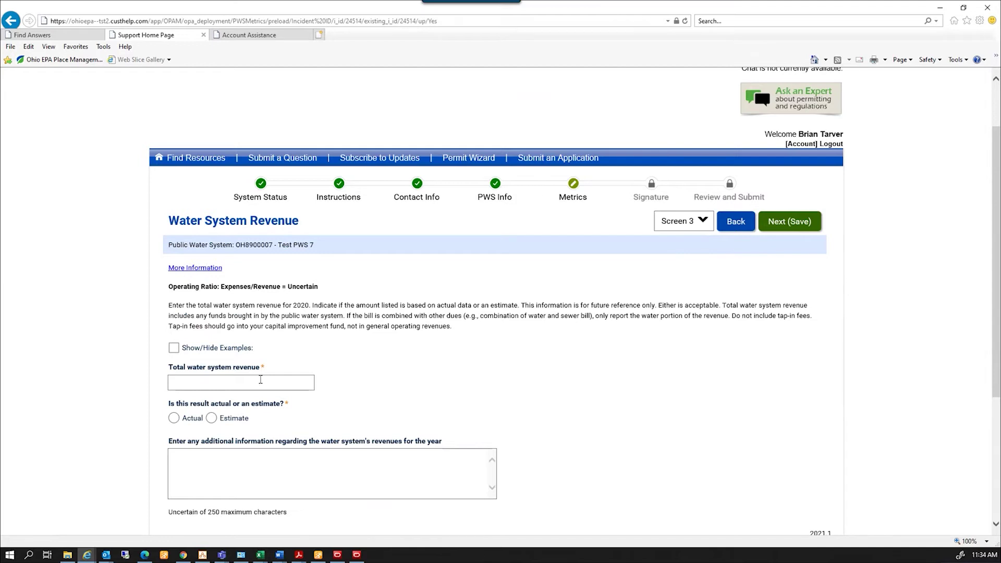
Enter total water system revenue of 155000 marked as Estimate and save
left_click(260, 380)
type("155")
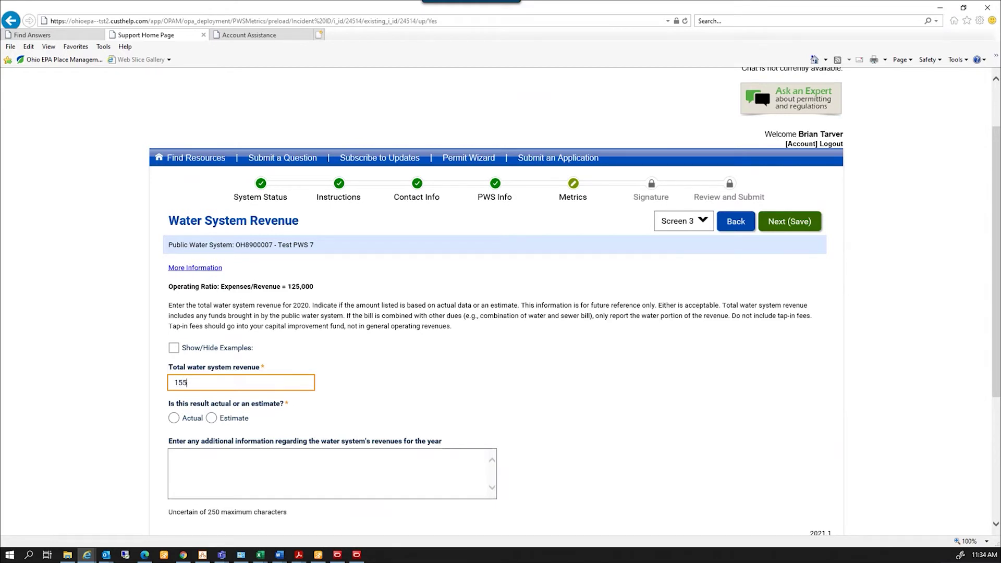
type("000")
left_click(347, 387)
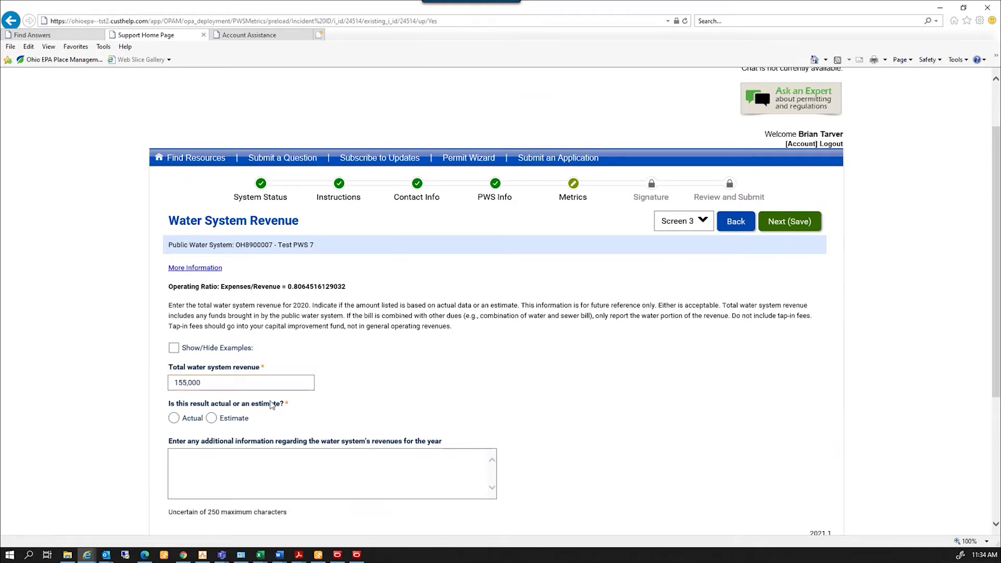
left_click(211, 417)
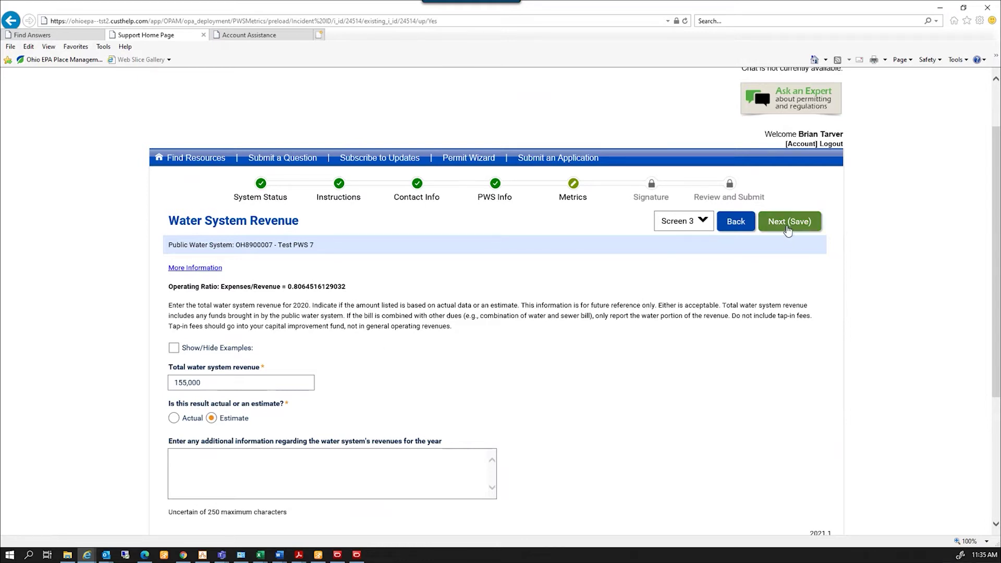
left_click(787, 229)
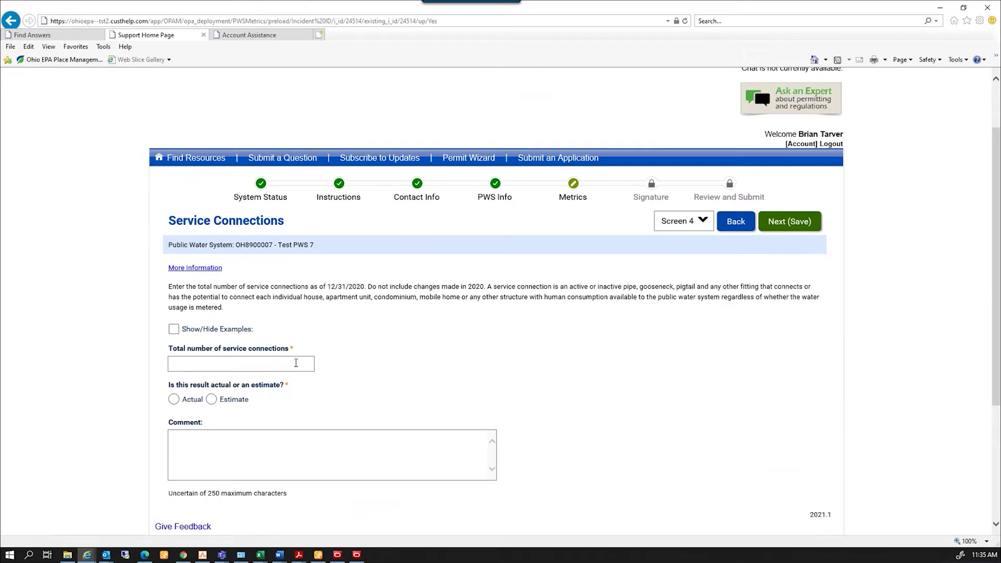
Record 150 service connections as Actual, reviewing the examples, and save
left_click(294, 364)
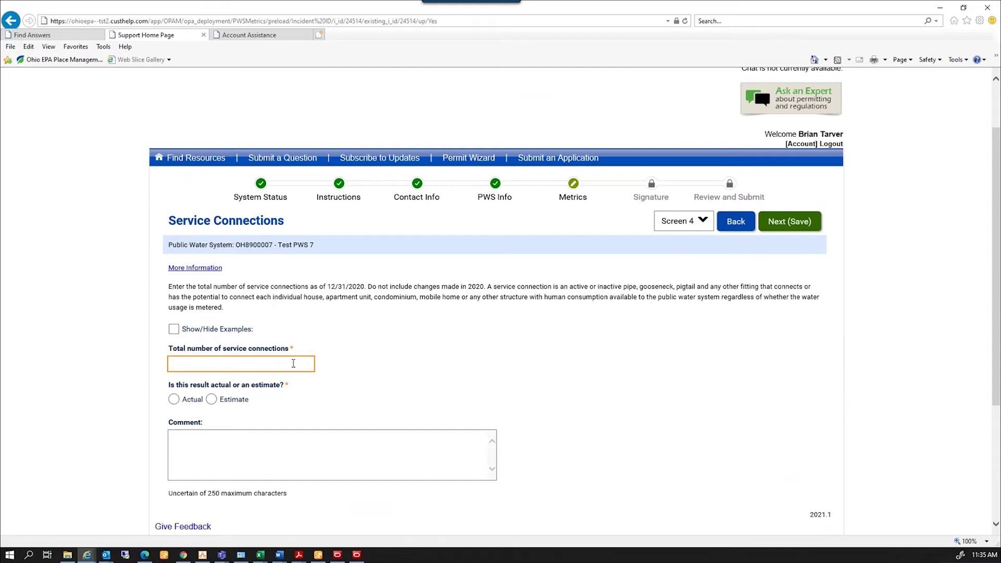
type("150")
left_click(173, 399)
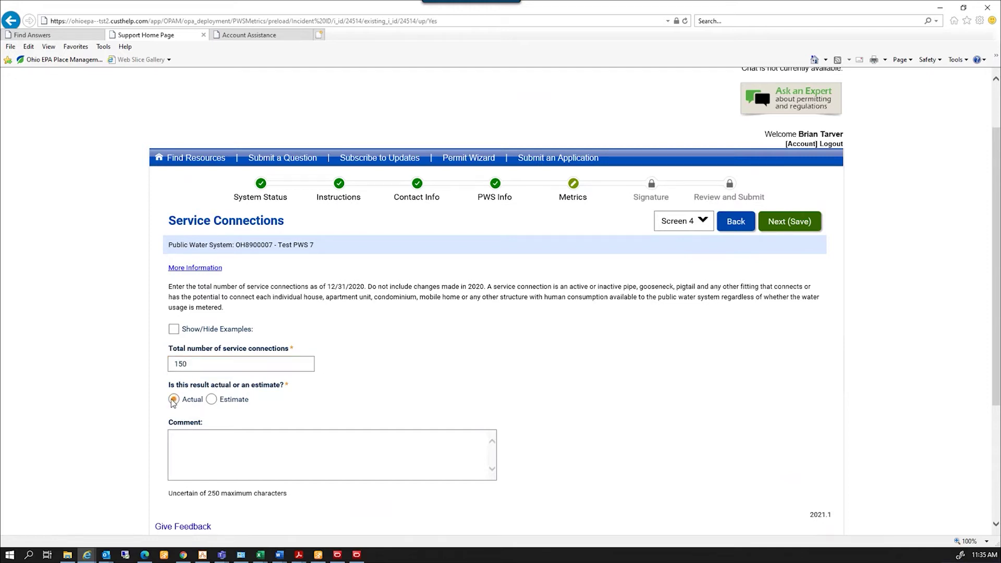
left_click(174, 331)
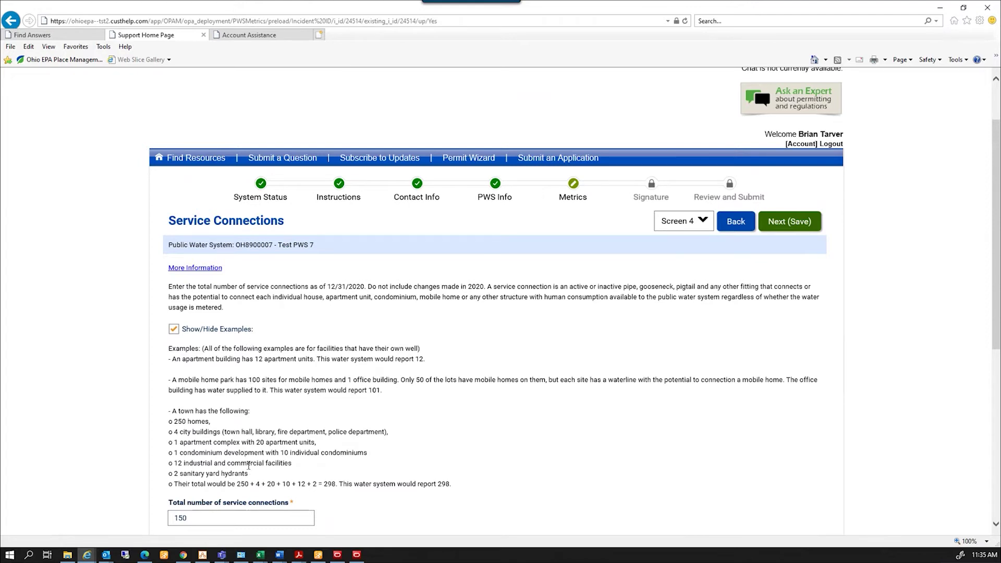
scroll(463, 483, "down", 1)
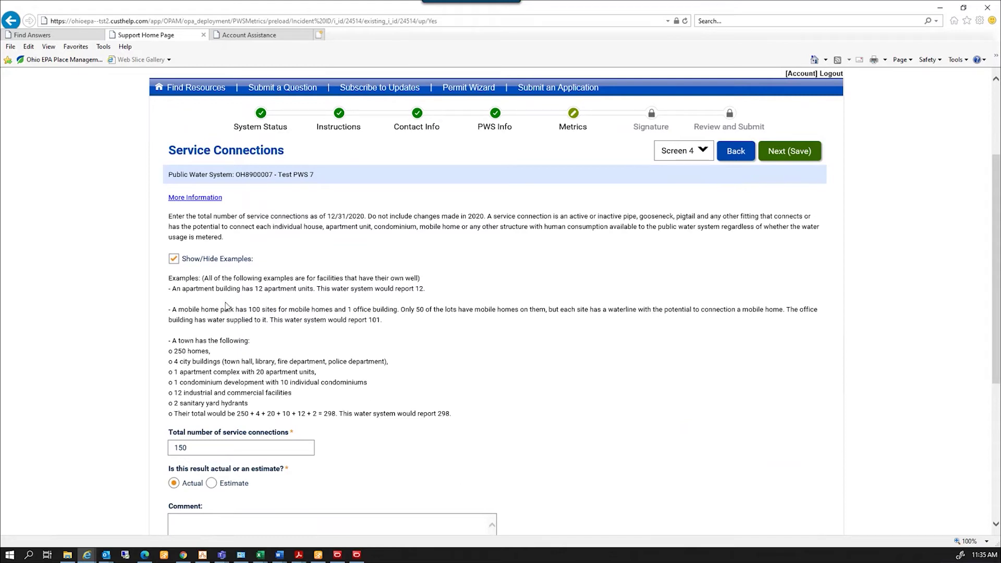
left_click(174, 261)
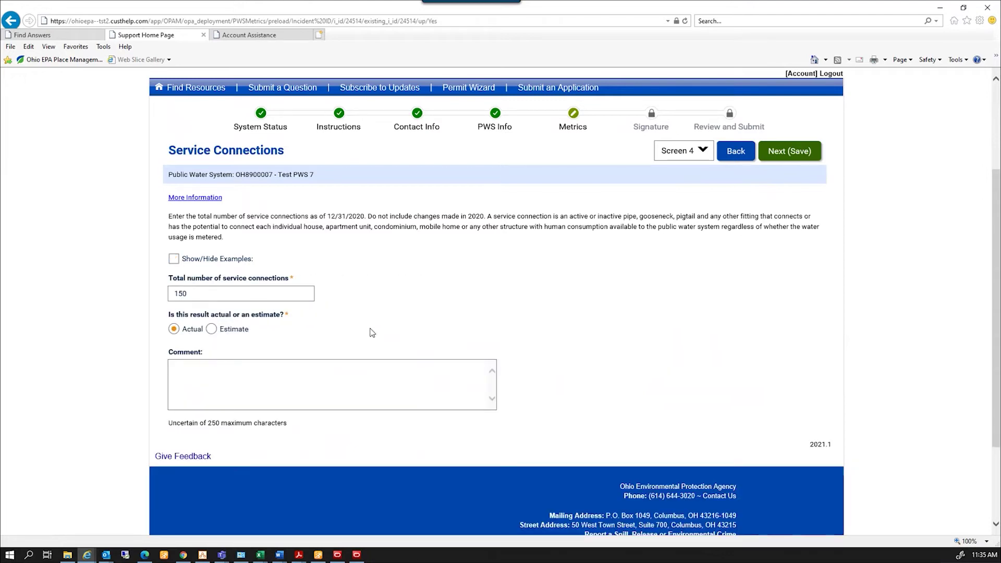
left_click(787, 159)
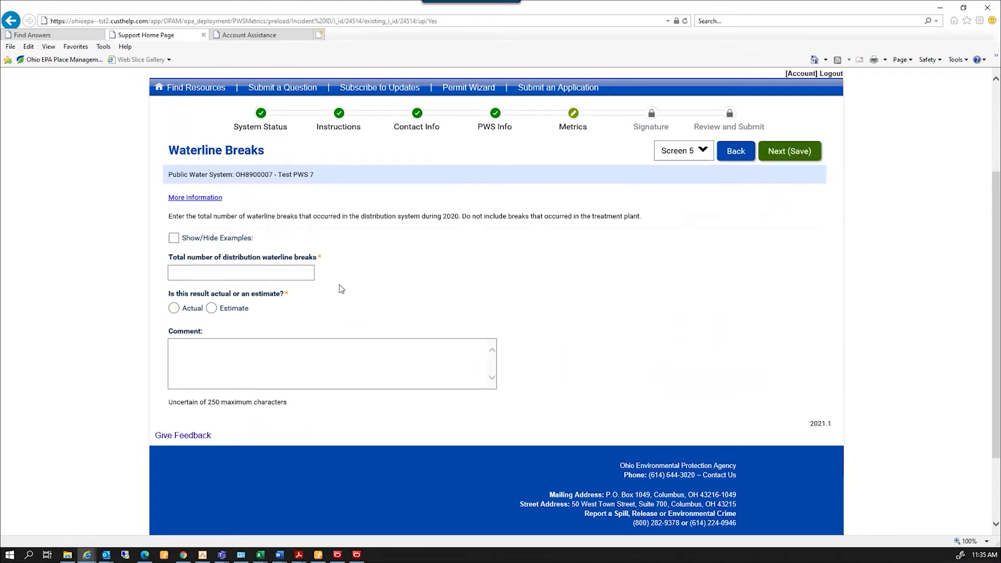
Enter 35 distribution waterline breaks marked as Estimate, reviewing the examples, and save
left_click(289, 275)
type("35")
left_click(211, 308)
left_click(174, 238)
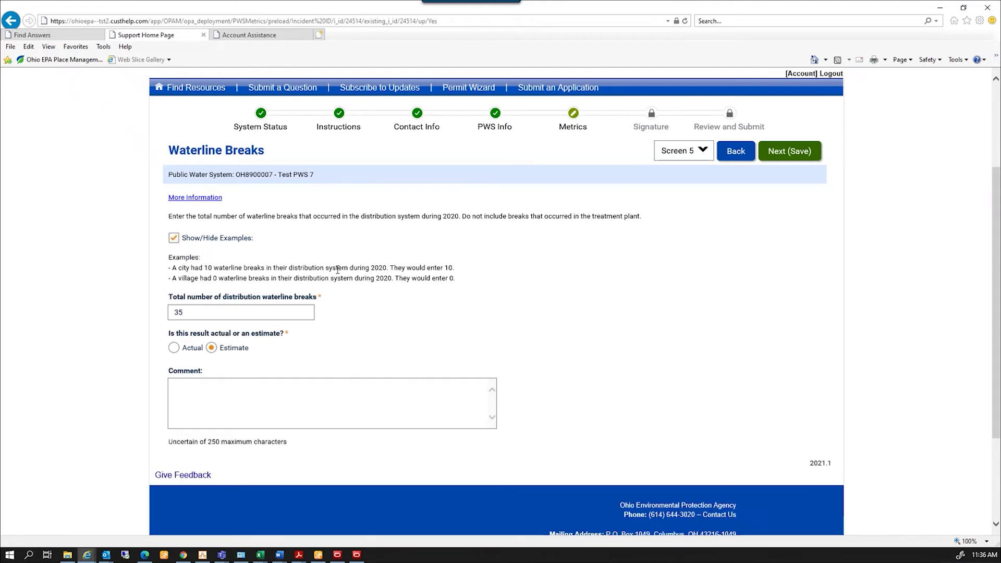
left_click(174, 239)
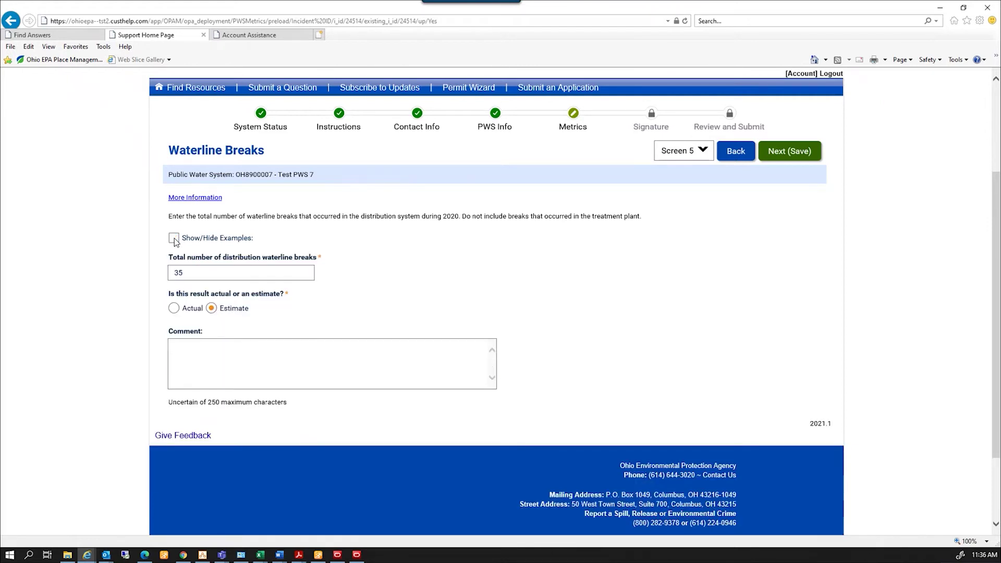
left_click(782, 153)
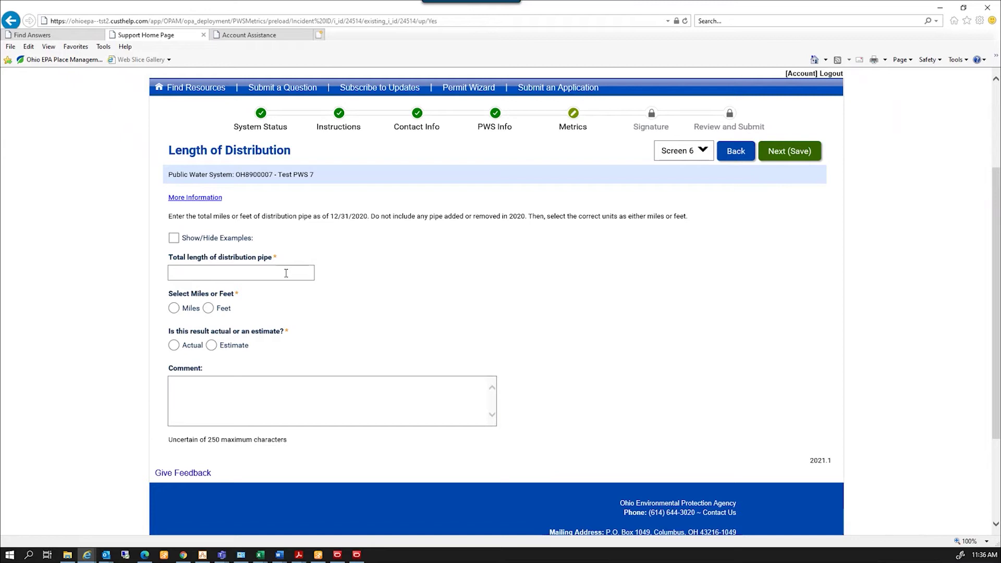
Enter a distribution pipe length of 25 miles, marked Estimate, and save
left_click(258, 275)
type("25")
left_click(174, 308)
left_click(211, 346)
left_click(781, 160)
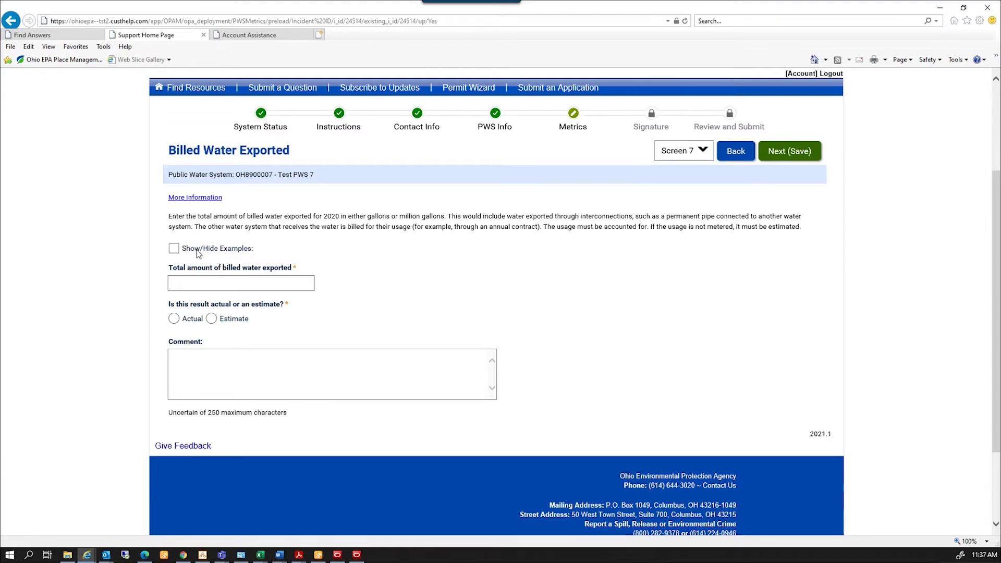
Enter 10 MG of billed water exported as Actual, with examples shown, and save
left_click(174, 250)
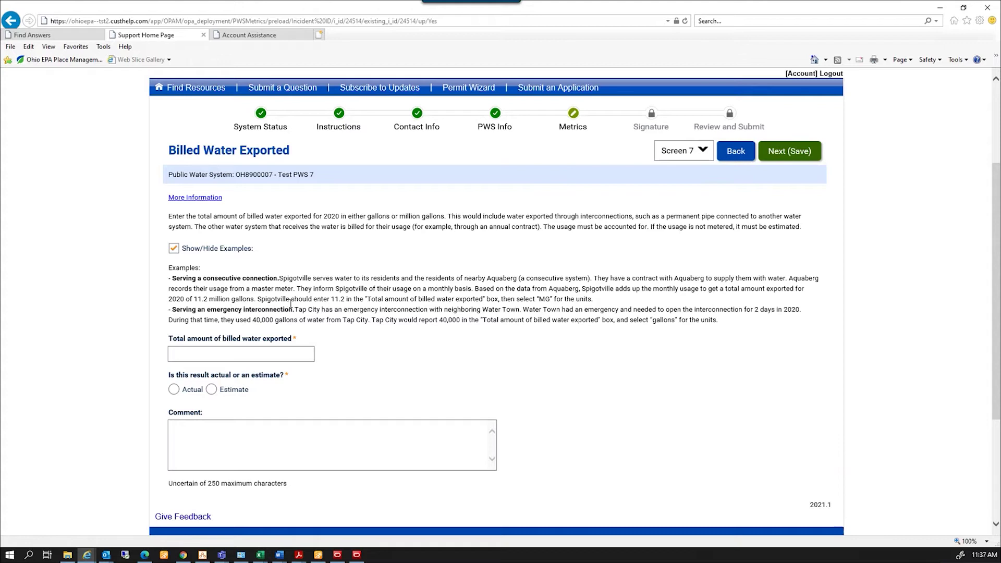
left_click(283, 353)
type("1")
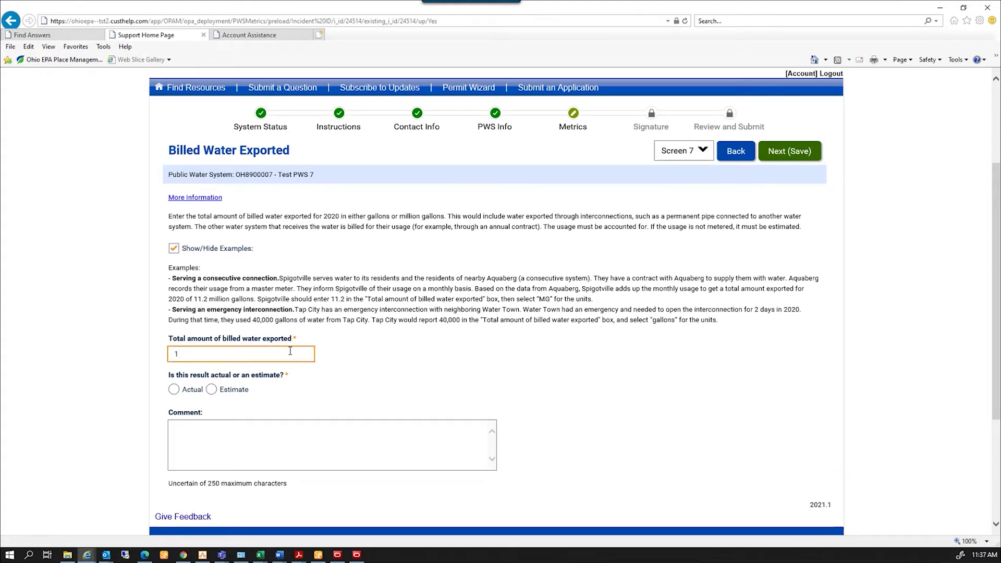
type("0")
left_click(215, 389)
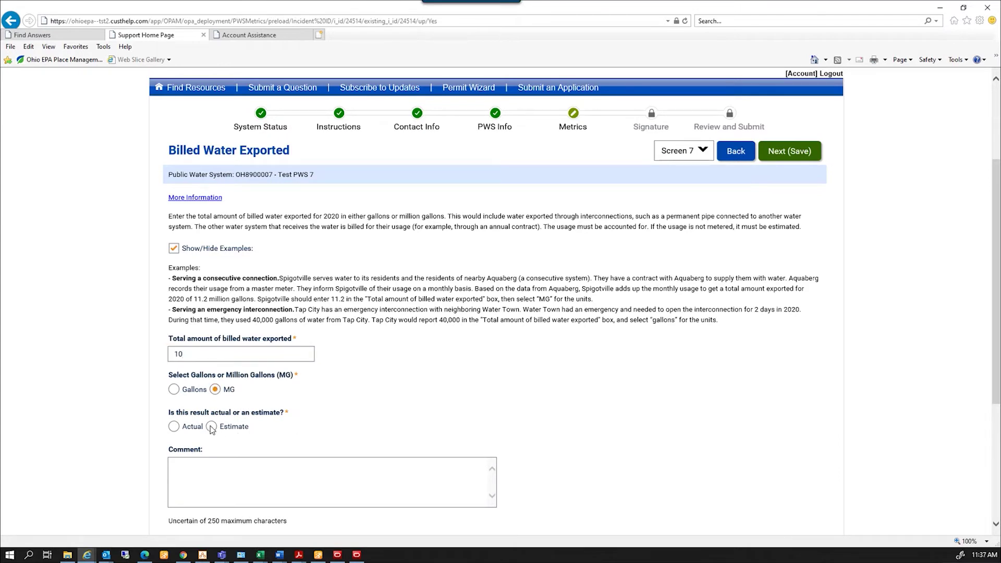
left_click(174, 426)
left_click(777, 155)
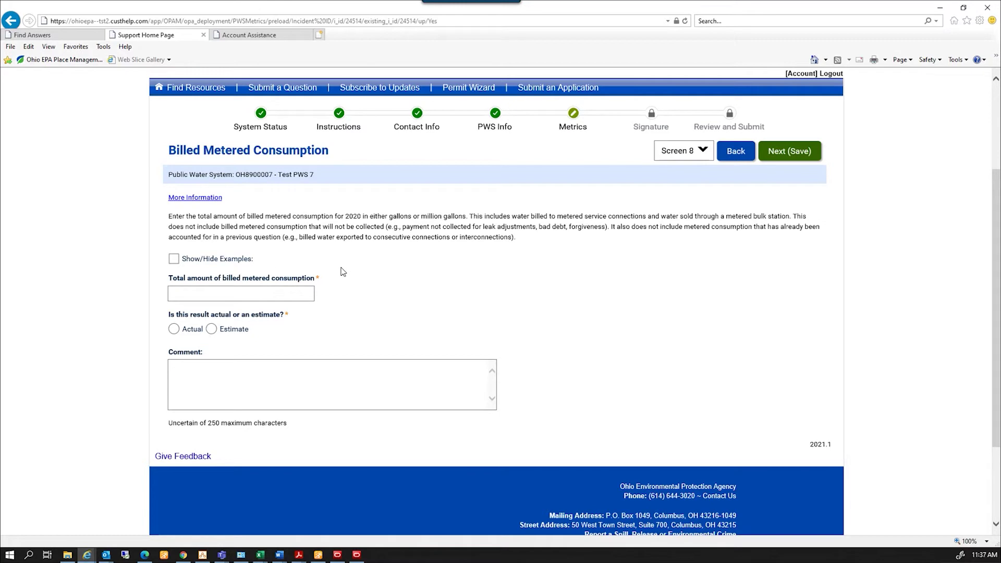
Enter 20,000,000 gallons of billed metered consumption as an Estimate and save
left_click(175, 260)
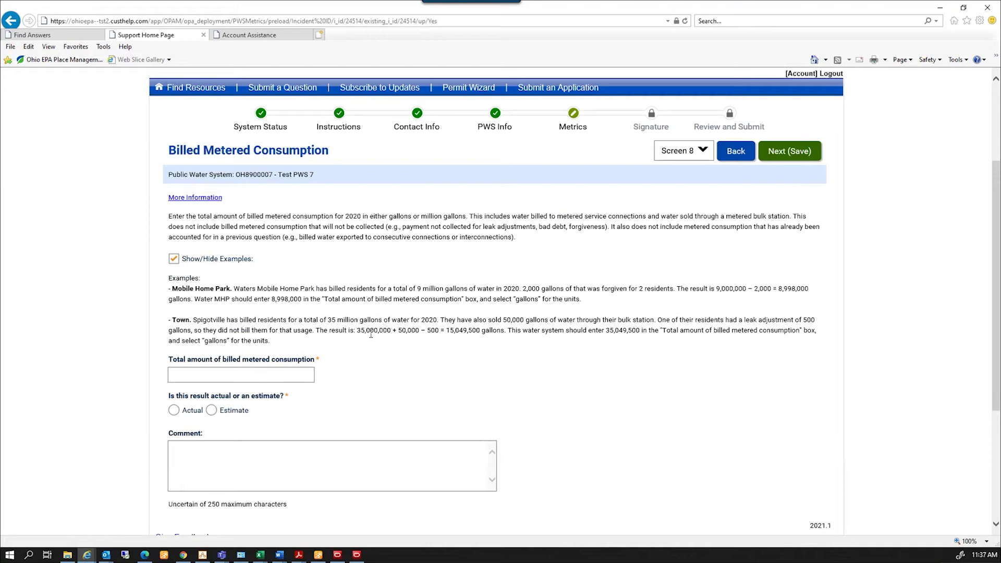
left_click(284, 373)
type("20")
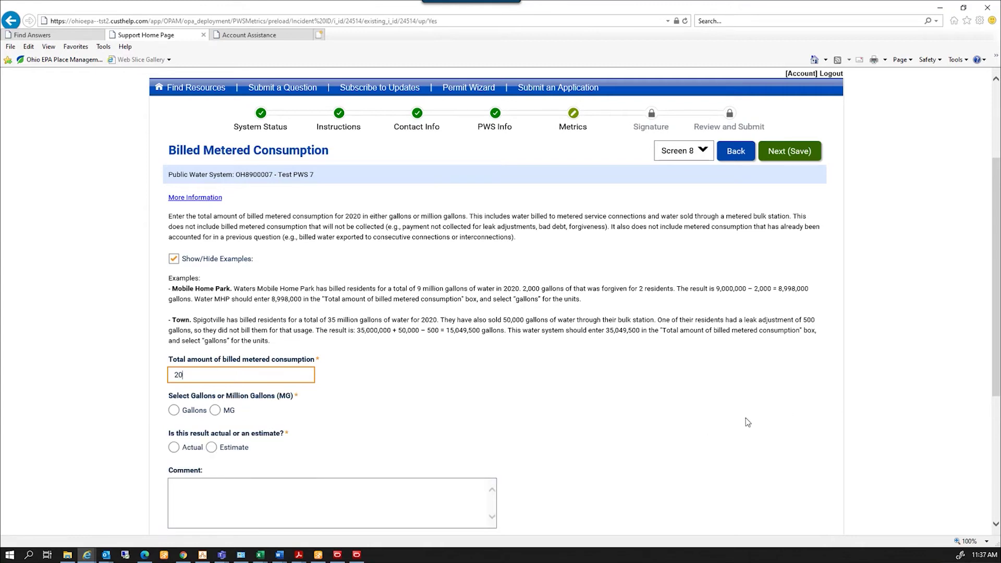
type("000000")
left_click(337, 385)
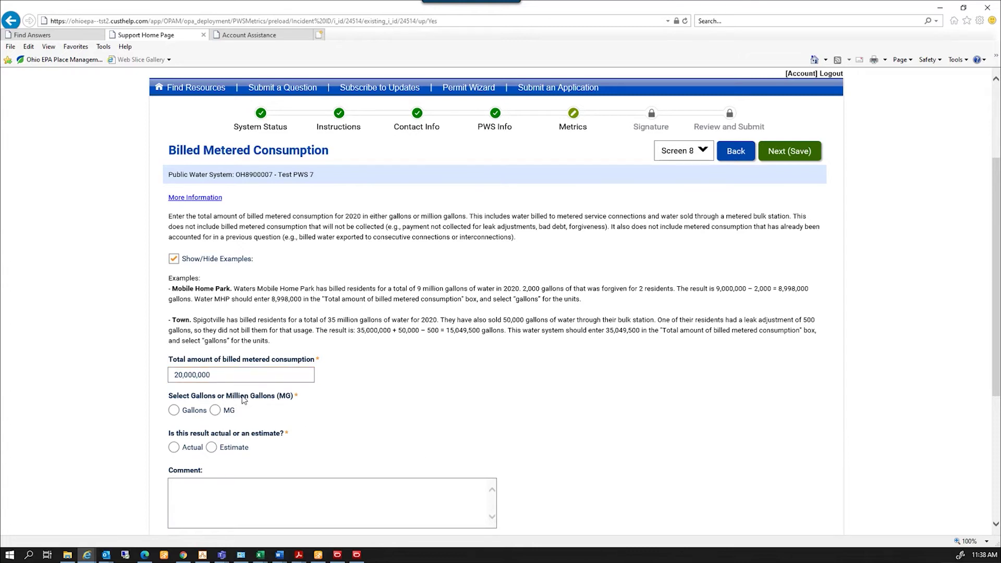
left_click(174, 411)
left_click(211, 448)
left_click(791, 152)
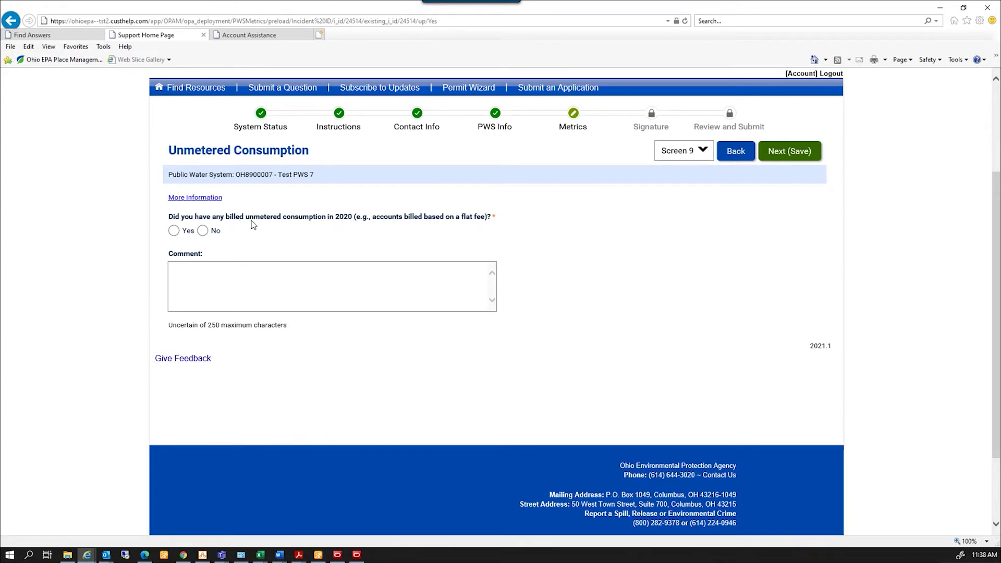
Answer Yes to billed unmetered use, No to meter data, No to known population, and save
left_click(203, 231)
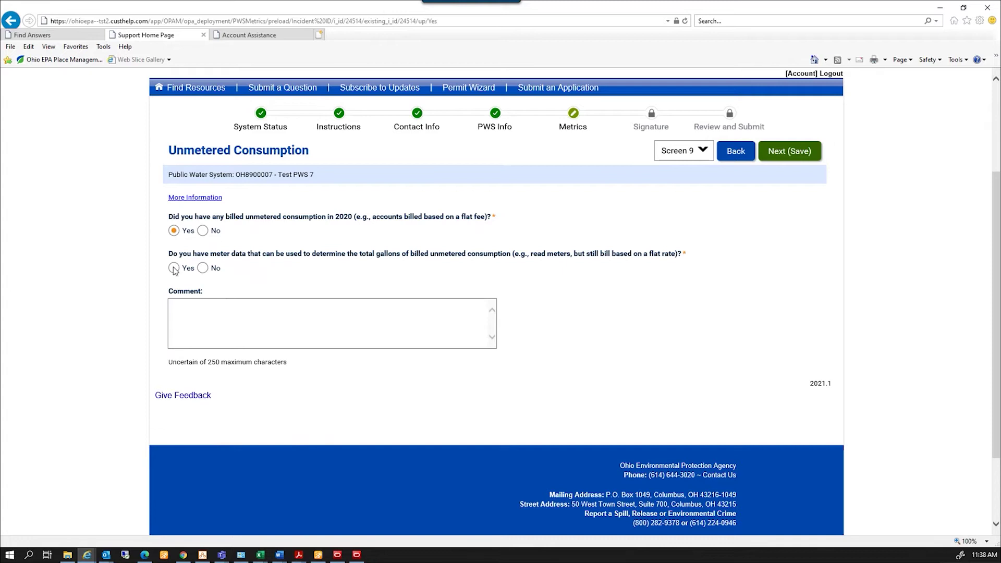
left_click(174, 268)
left_click(203, 268)
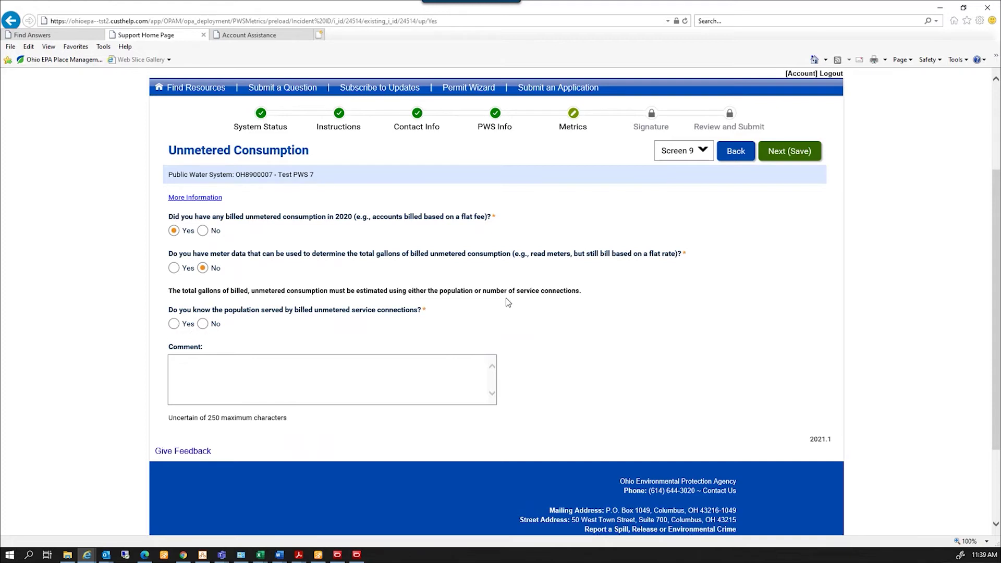
left_click(202, 324)
left_click(783, 159)
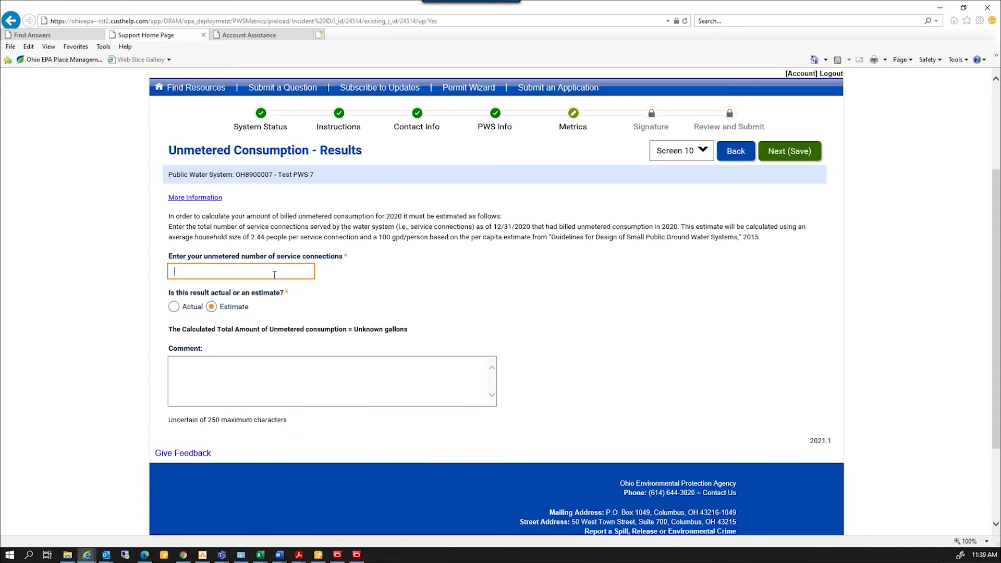
Enter 15 unmetered connections as Actual and save the 1,335,900-gallon result
type("15")
left_click(175, 308)
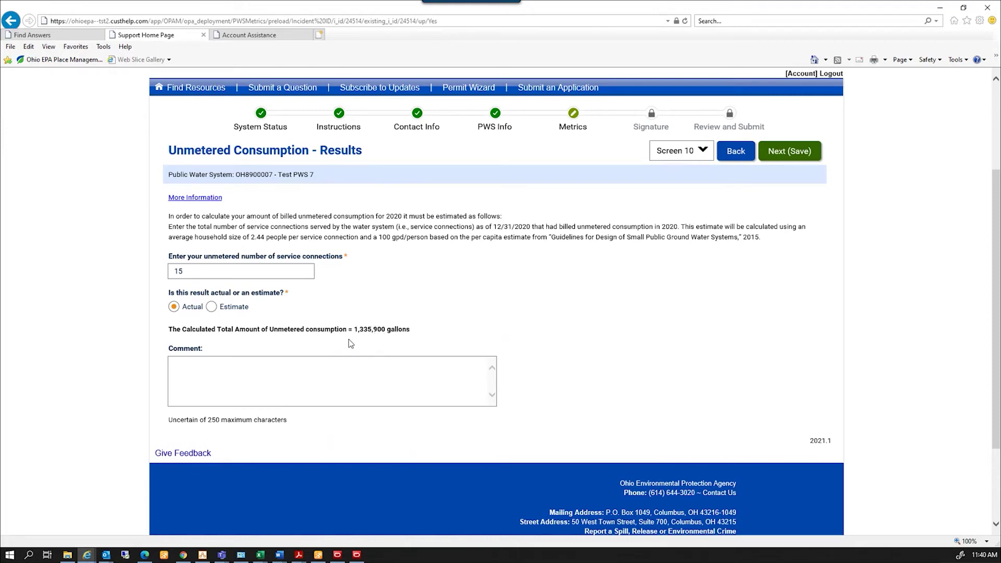
left_click(774, 155)
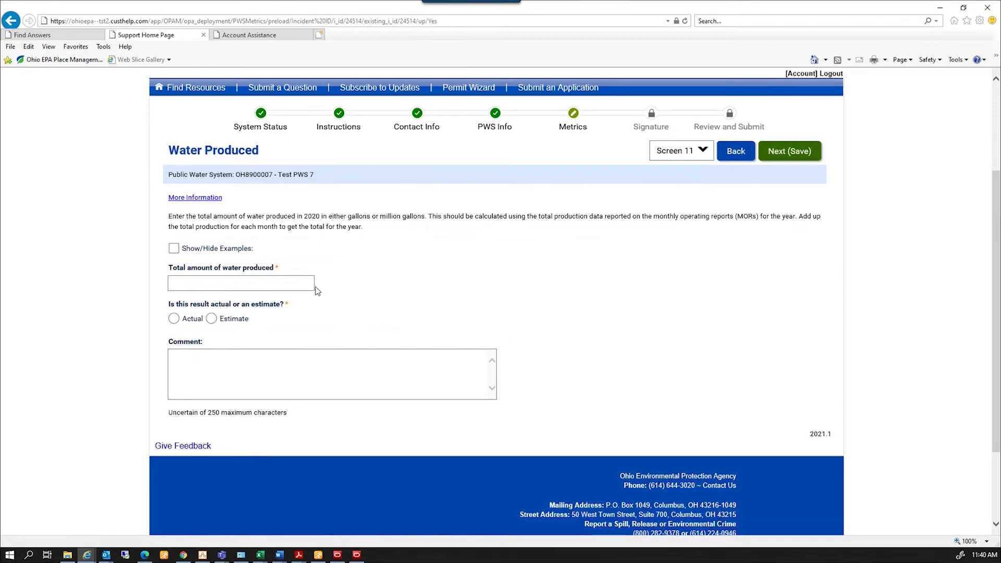
Record 55.6 MG of total water produced as Actual and save
left_click(305, 286)
type("55.")
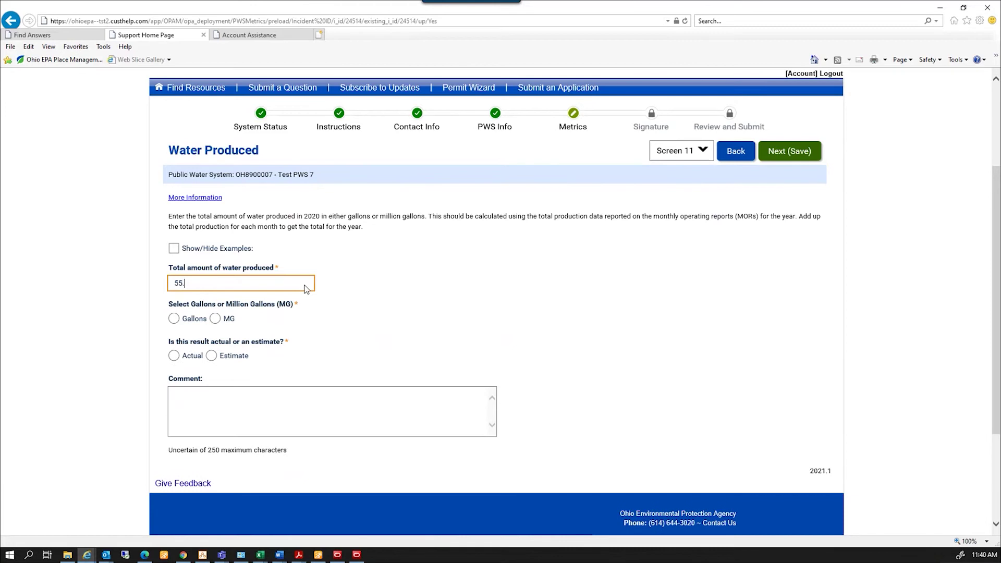
type("6")
left_click(215, 318)
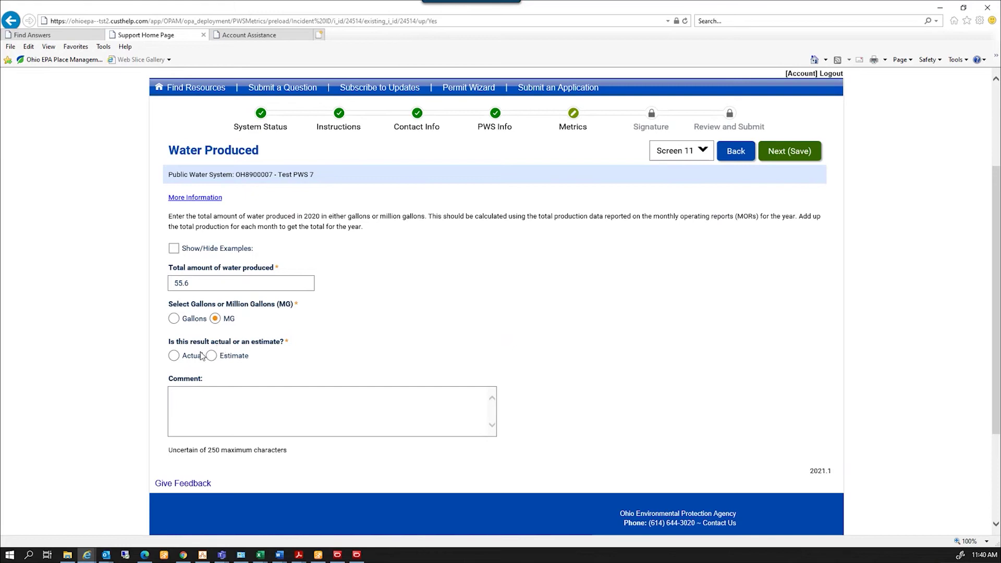
left_click(175, 356)
left_click(175, 250)
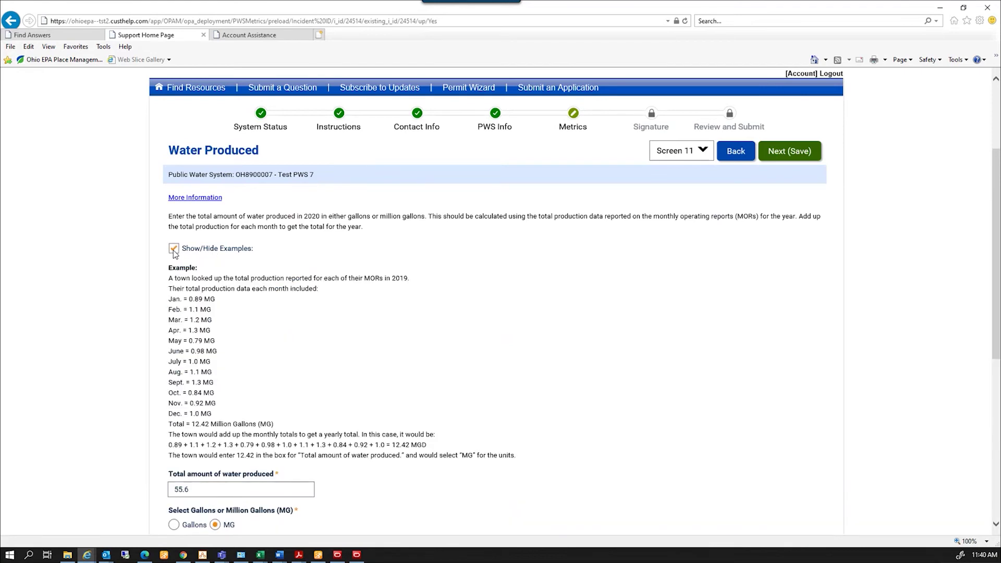
left_click(173, 250)
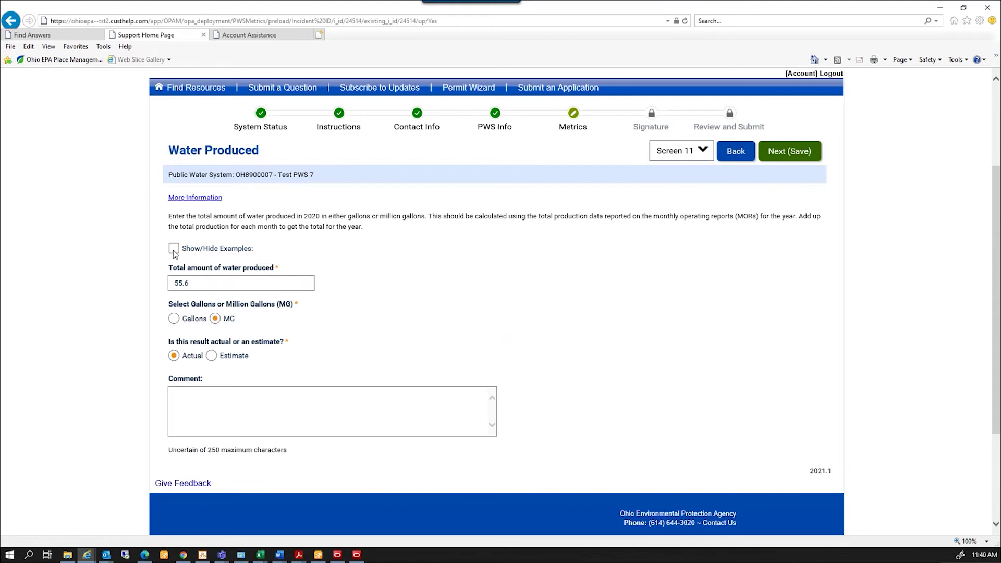
left_click(782, 152)
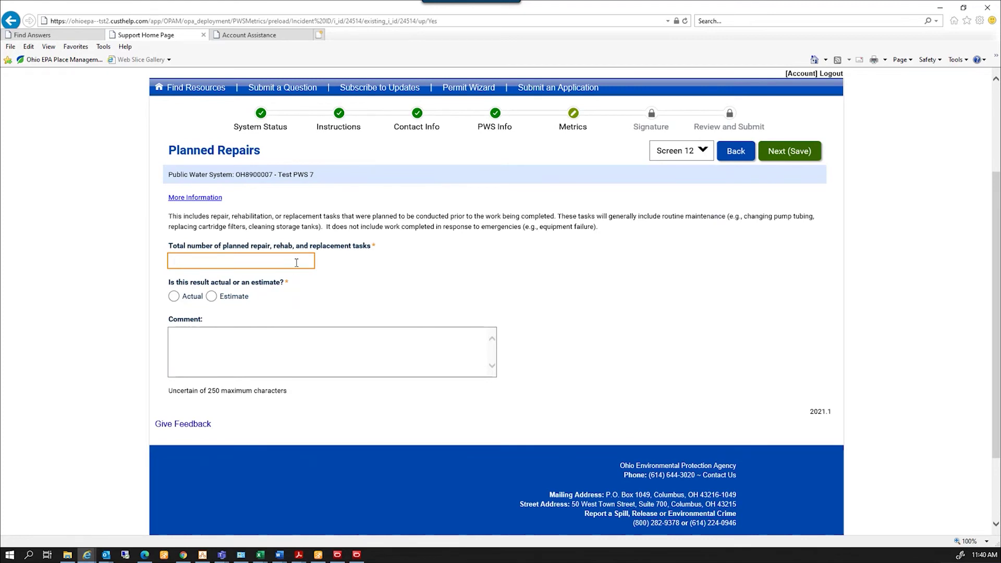
Save 75 planned repairs as an Actual figure
type("75")
left_click(173, 297)
left_click(787, 157)
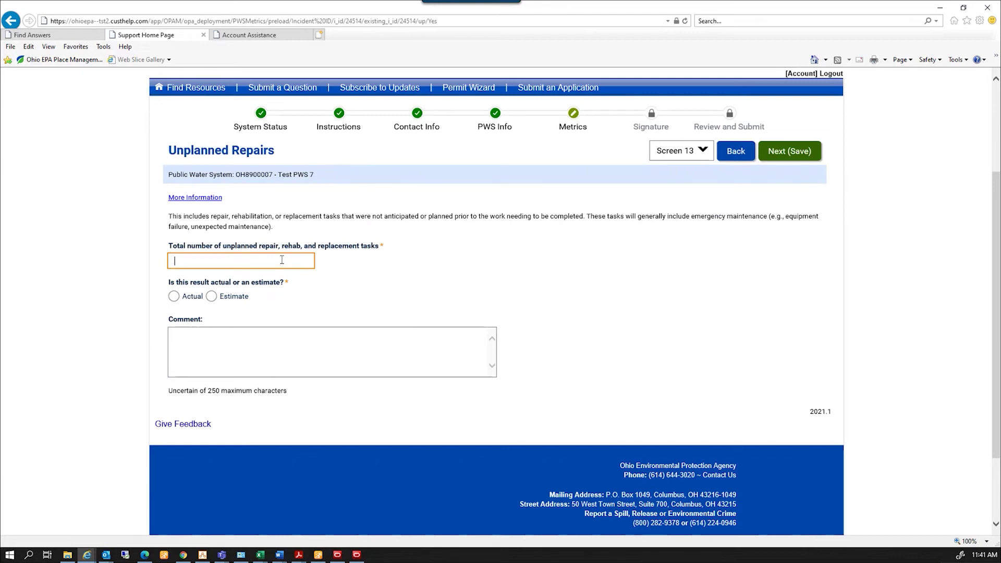
Save 22 unplanned repairs as an Estimate
type("22")
left_click(211, 296)
left_click(782, 156)
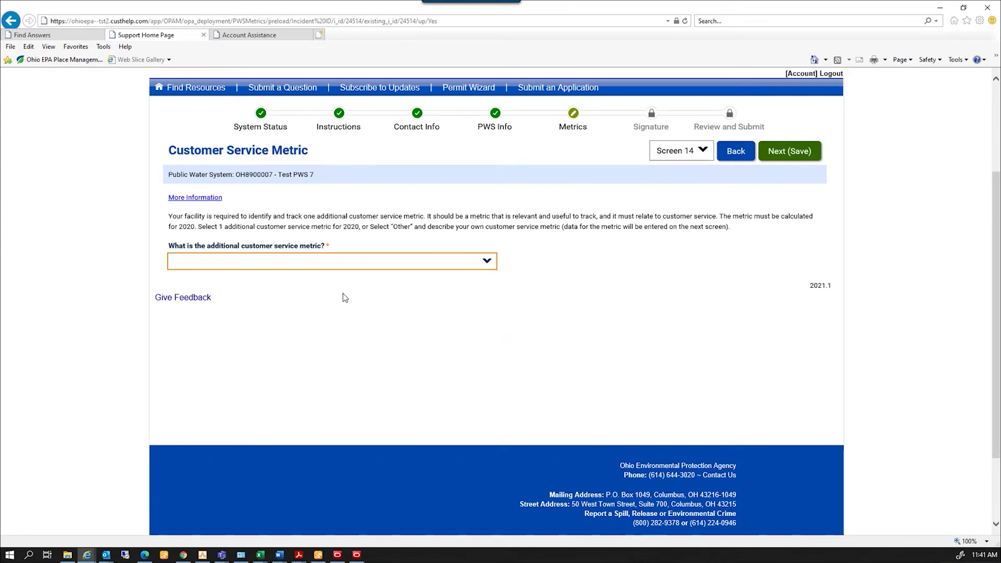
Choose Total number of water complaints as the customer service metric, after trying Other, and save
left_click(488, 263)
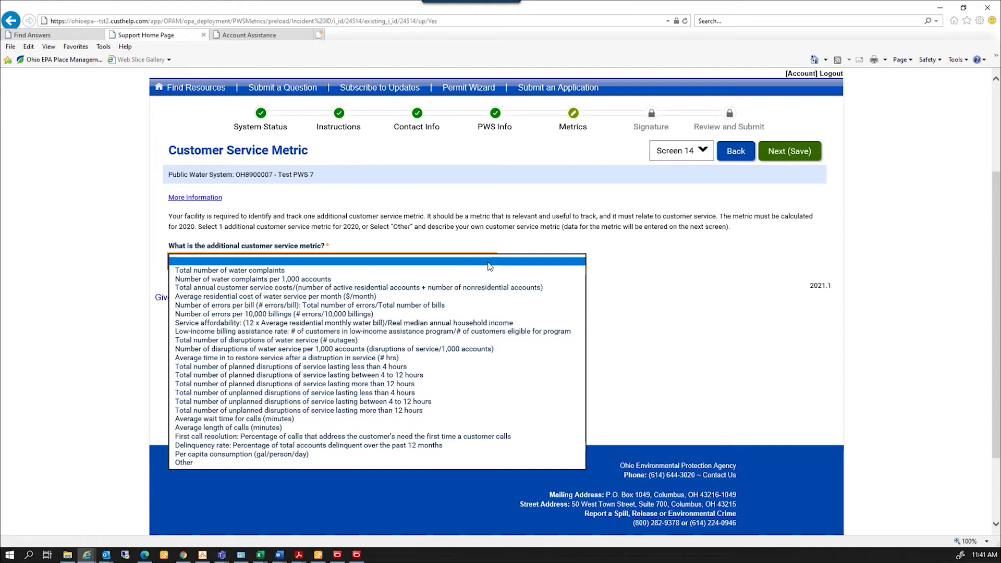
left_click(270, 271)
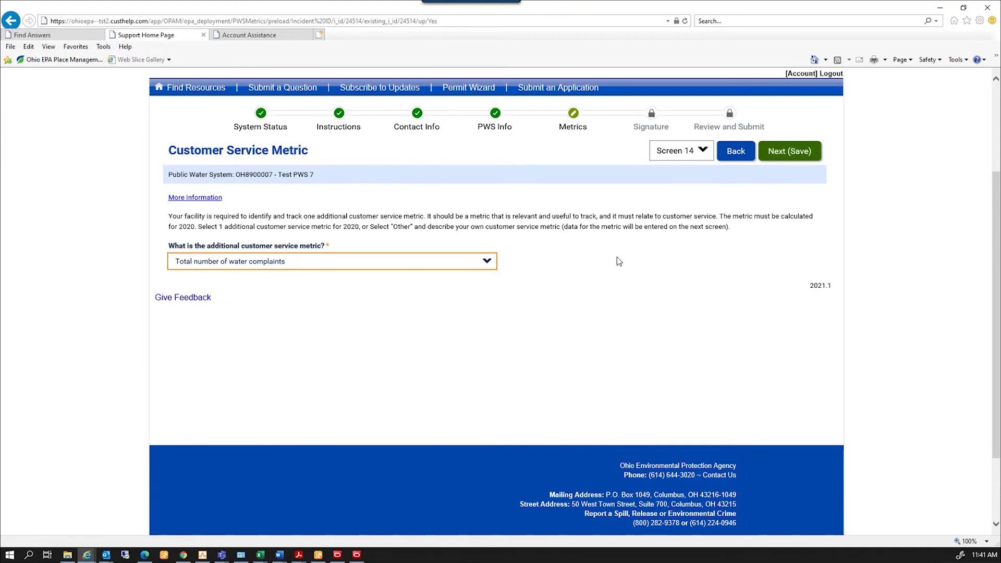
left_click(487, 263)
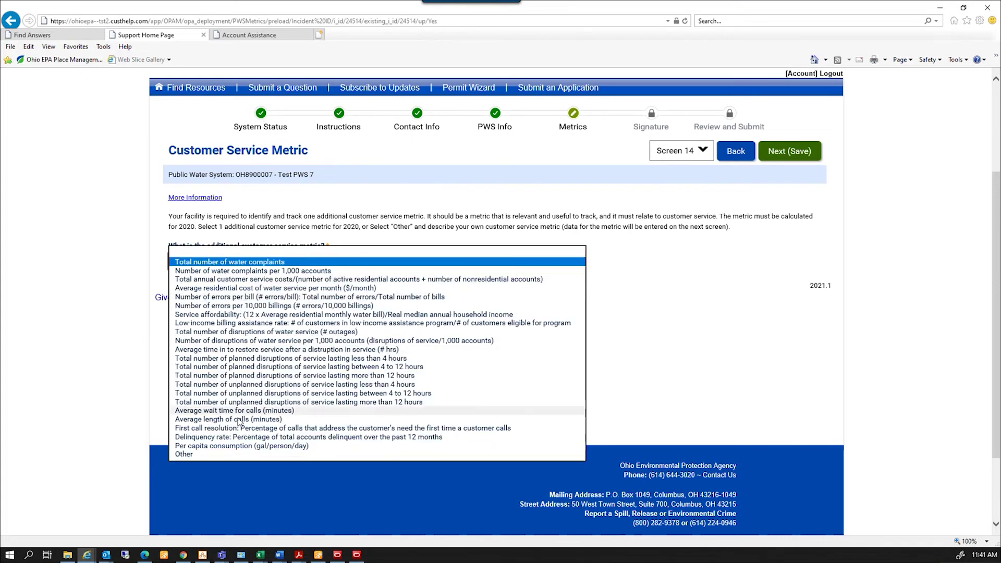
left_click(180, 454)
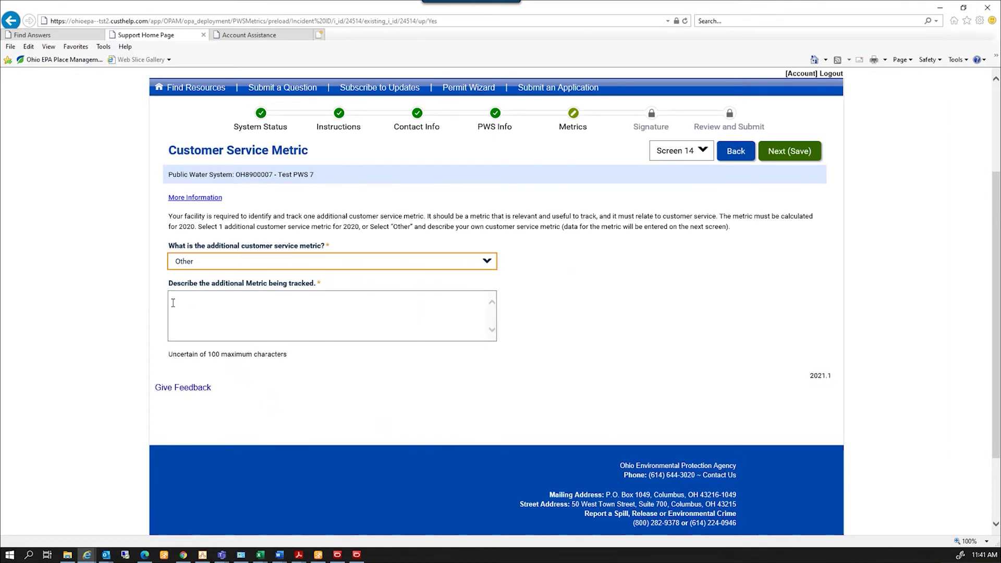
left_click(173, 303)
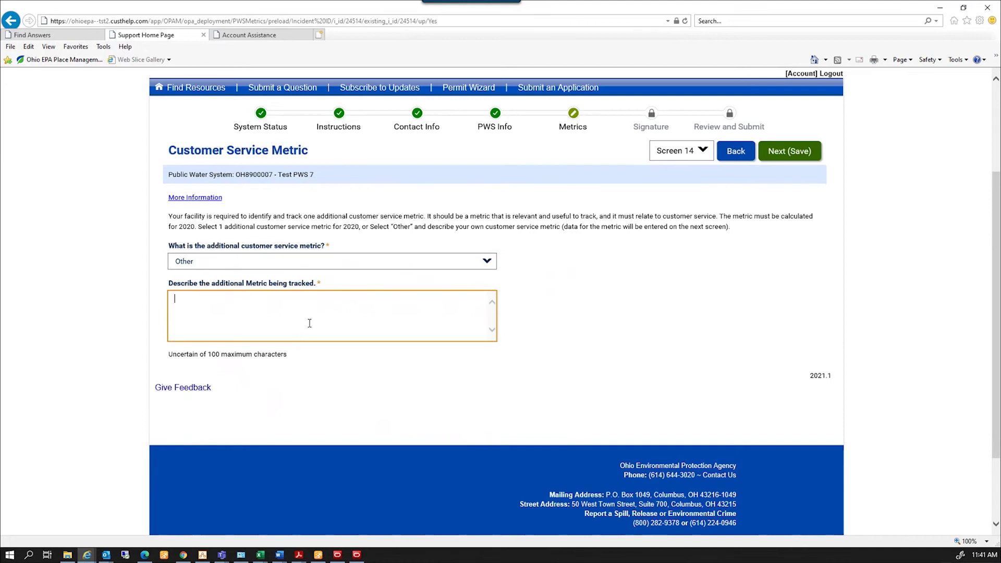
left_click(489, 264)
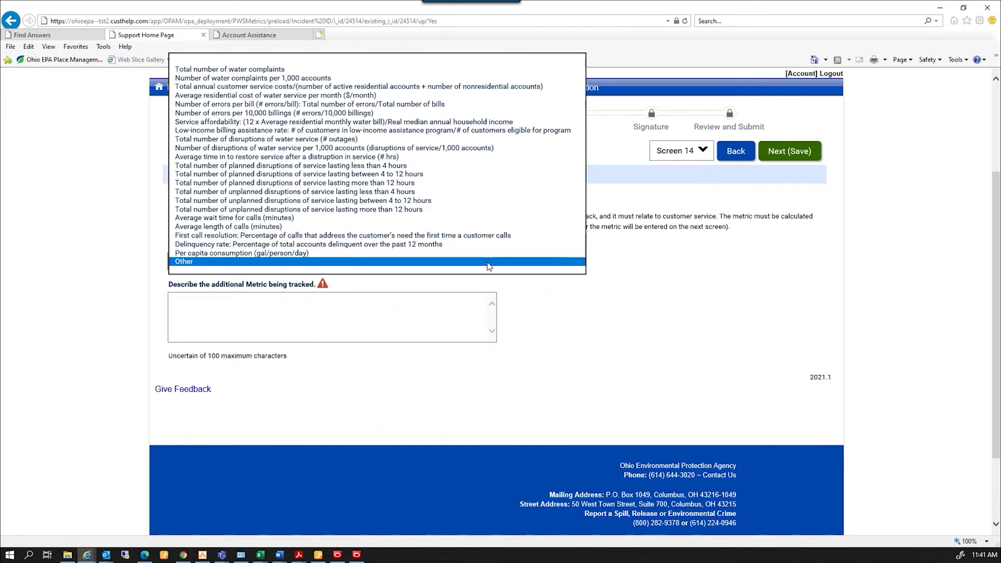
left_click(249, 71)
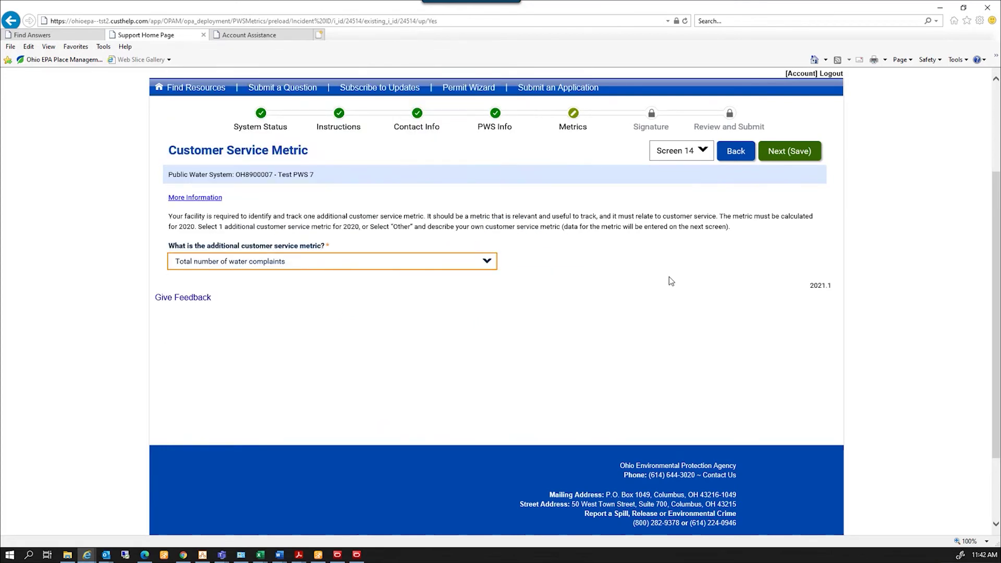
left_click(781, 156)
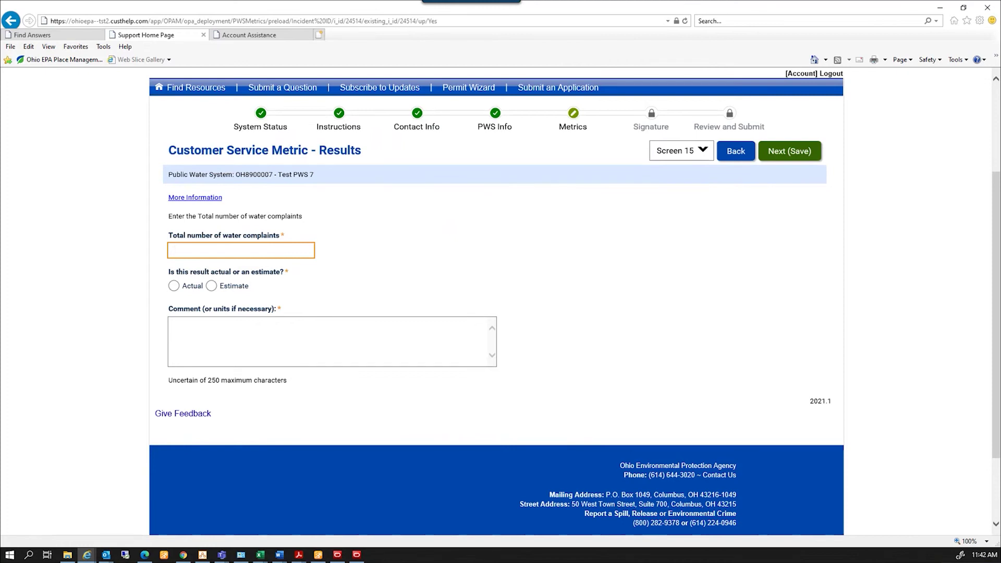
Enter 4 water complaints as Actual and save
type("4")
left_click(174, 285)
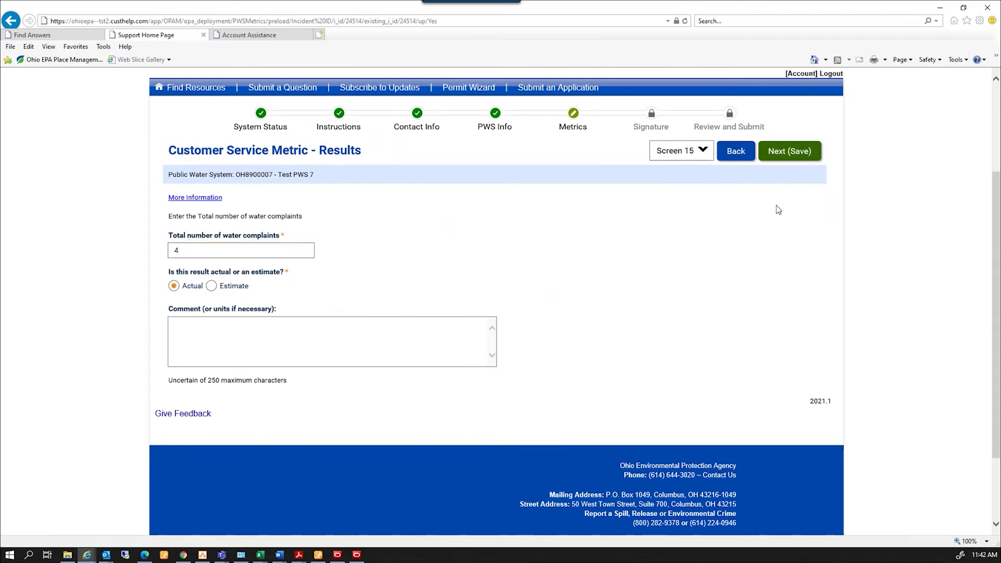
left_click(782, 159)
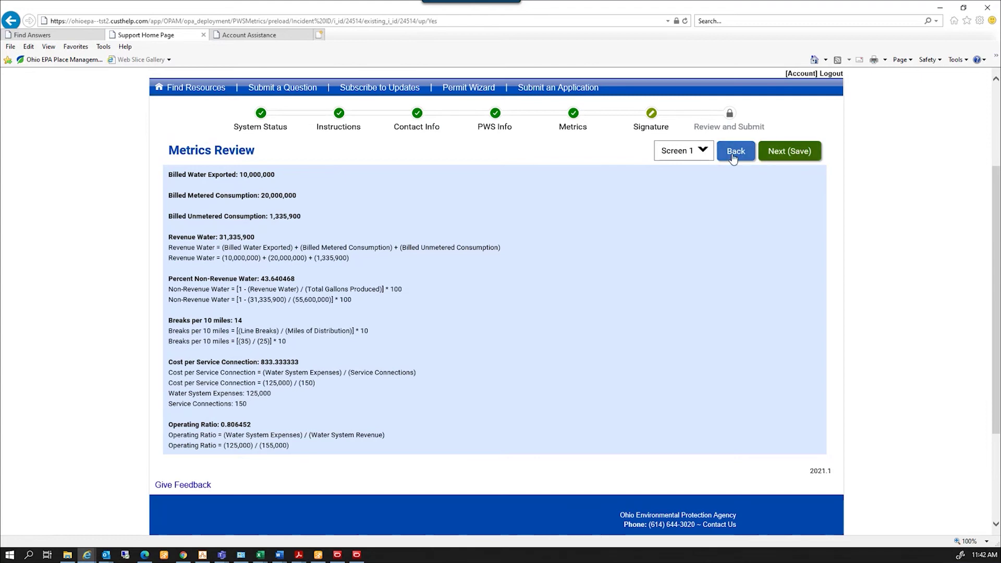
Return from the Metrics Review to the Screen 15 complaints results
left_click(734, 158)
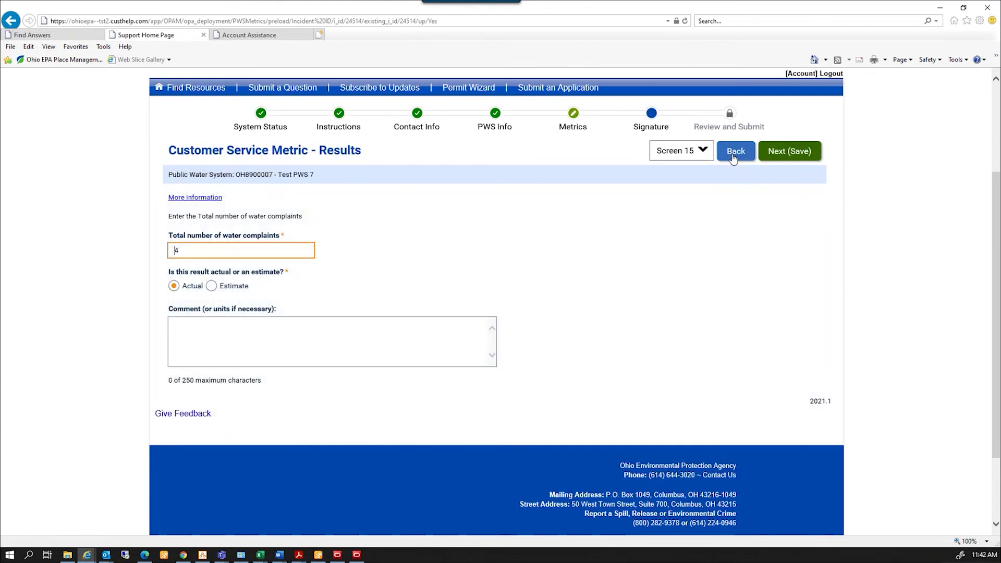
Go back to Screen 13 and change unplanned repairs from 22 to 15, saving it
left_click(733, 158)
left_click(733, 158)
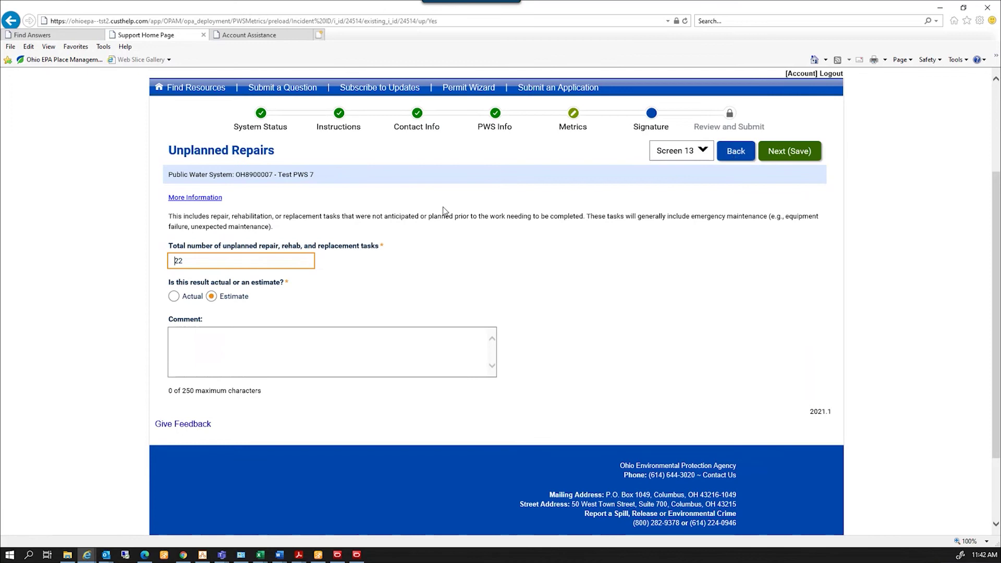
left_click_drag(189, 261, 166, 260)
type("15")
left_click(790, 157)
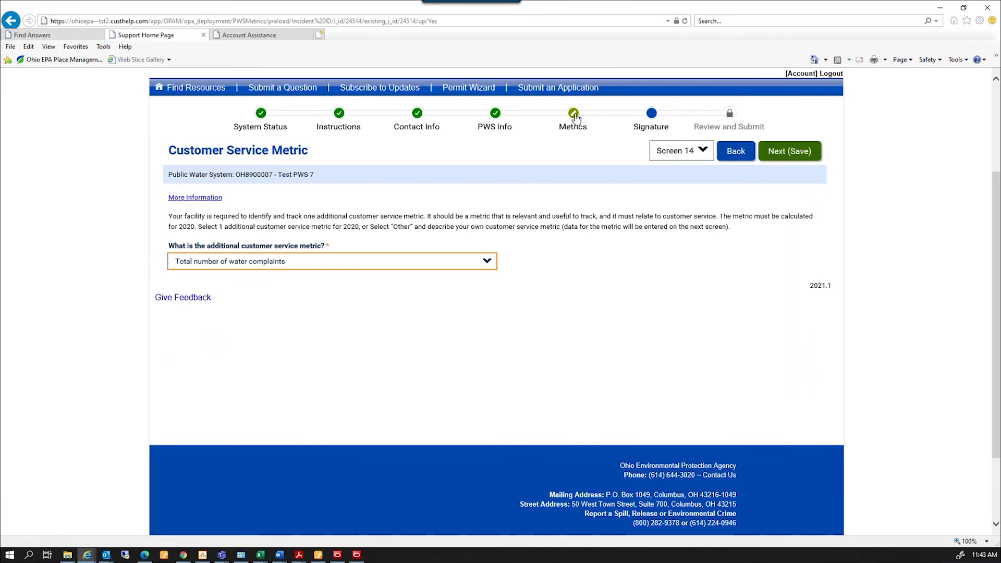
Save through Screens 14, 15 and Metrics Review to reach Certification
left_click(787, 154)
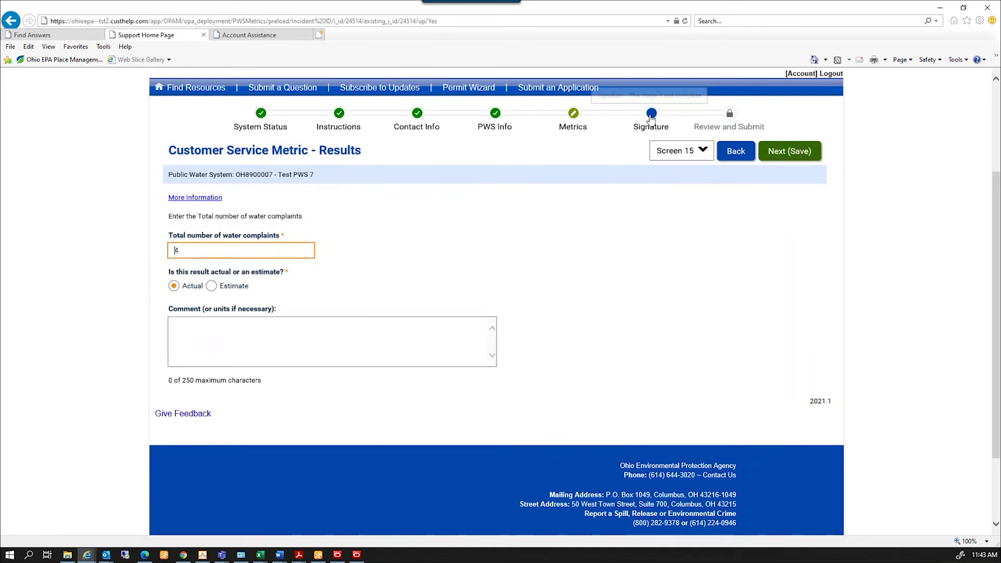
left_click(778, 157)
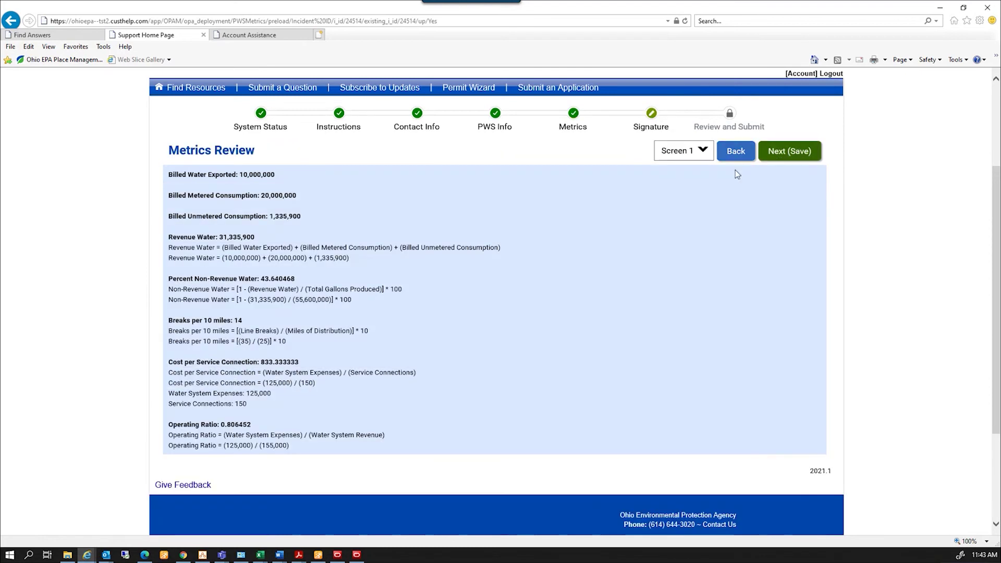
left_click(790, 156)
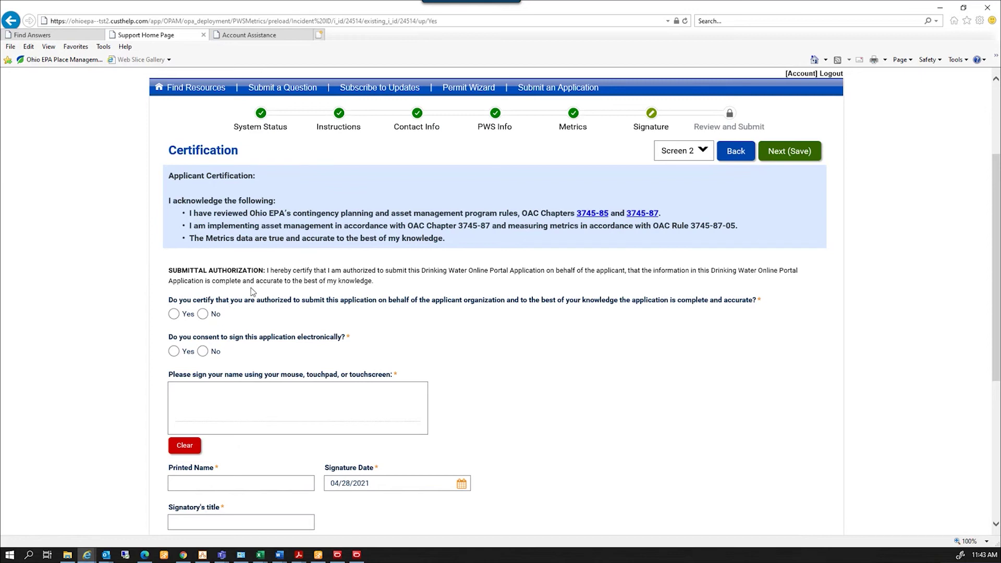
Answer Yes to both certification questions and draw a handwritten signature in the box
left_click(172, 314)
left_click(174, 352)
mouse_move(179, 412)
left_mouse_down()
mouse_move(187, 389)
mouse_move(193, 414)
mouse_move(181, 414)
mouse_move(230, 417)
mouse_move(254, 387)
mouse_move(251, 423)
mouse_move(309, 397)
mouse_move(311, 424)
mouse_move(385, 415)
left_mouse_up()
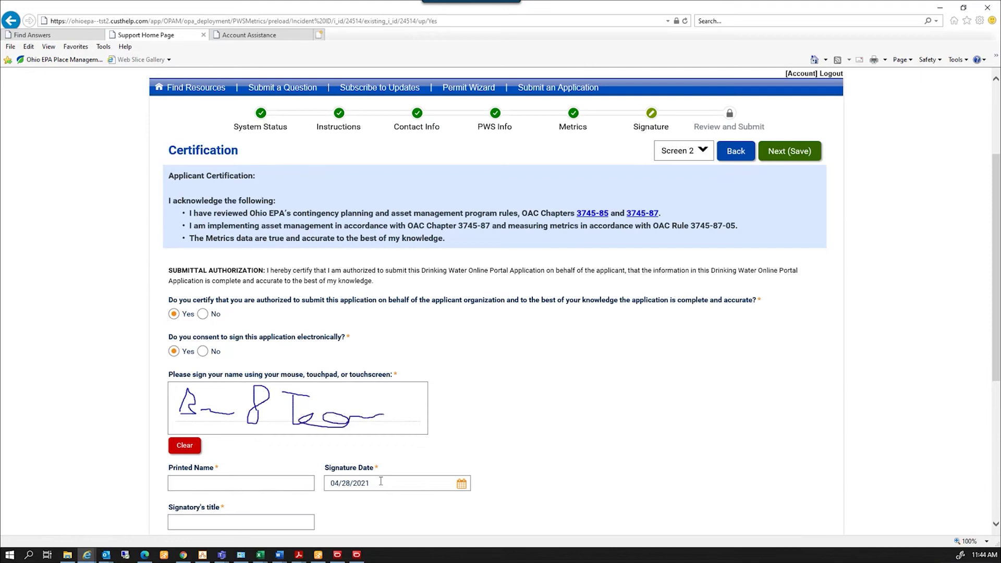
Fill in the printed name and the signatory's title Env. Specialist
scroll(279, 413, "down", 3)
left_click(248, 348)
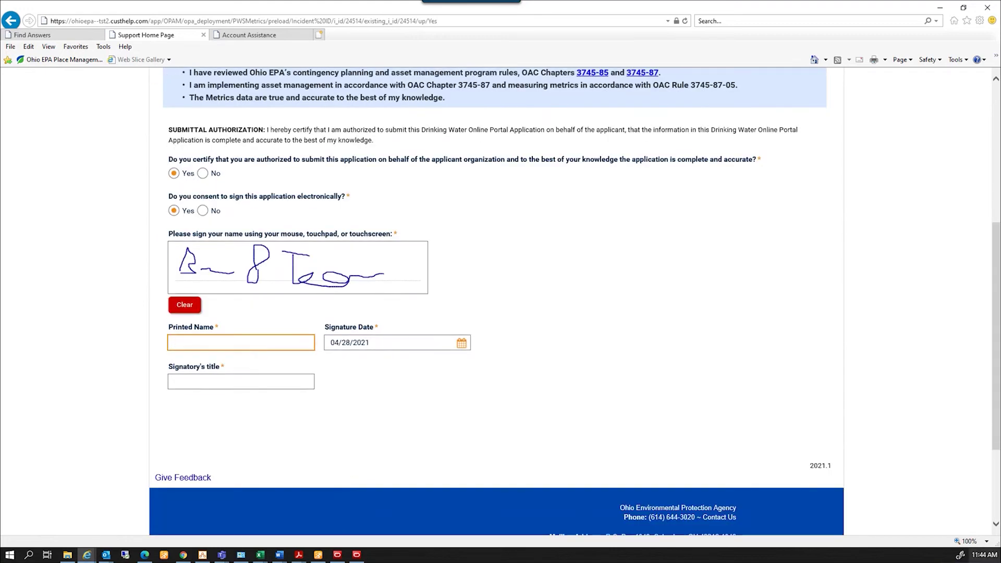
type("Brian J Tarver")
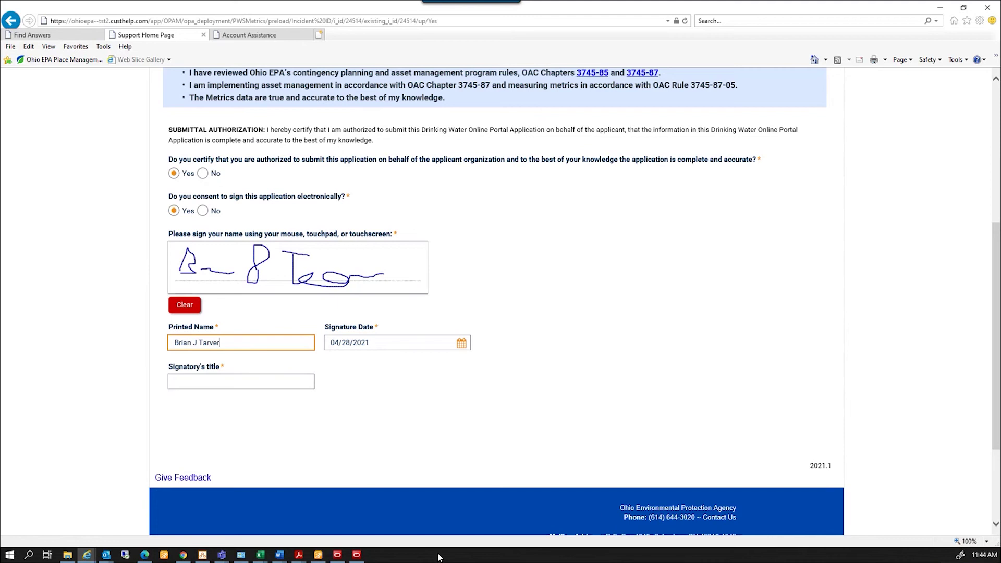
left_click(193, 377)
left_click(191, 387)
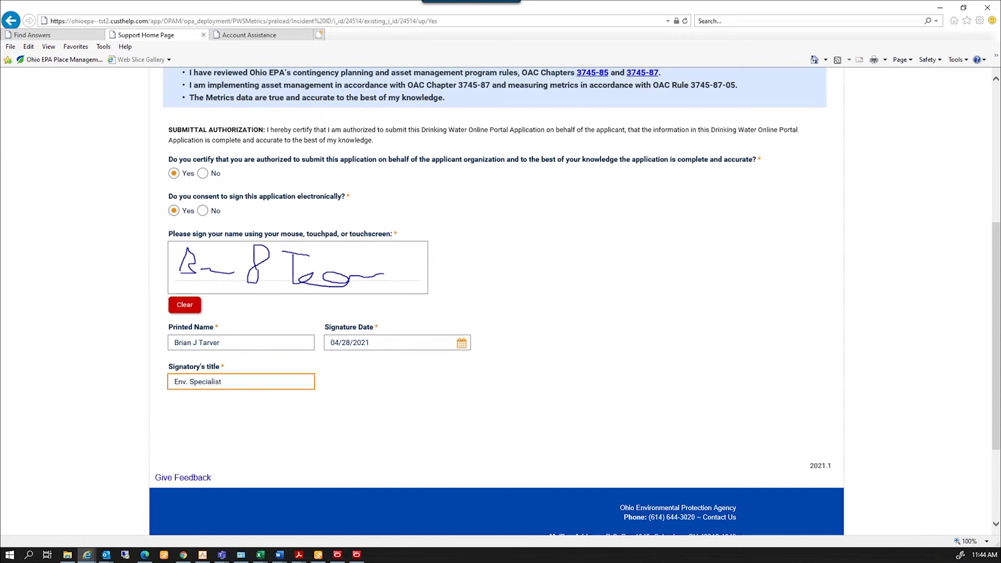
scroll(648, 279, "up", 4)
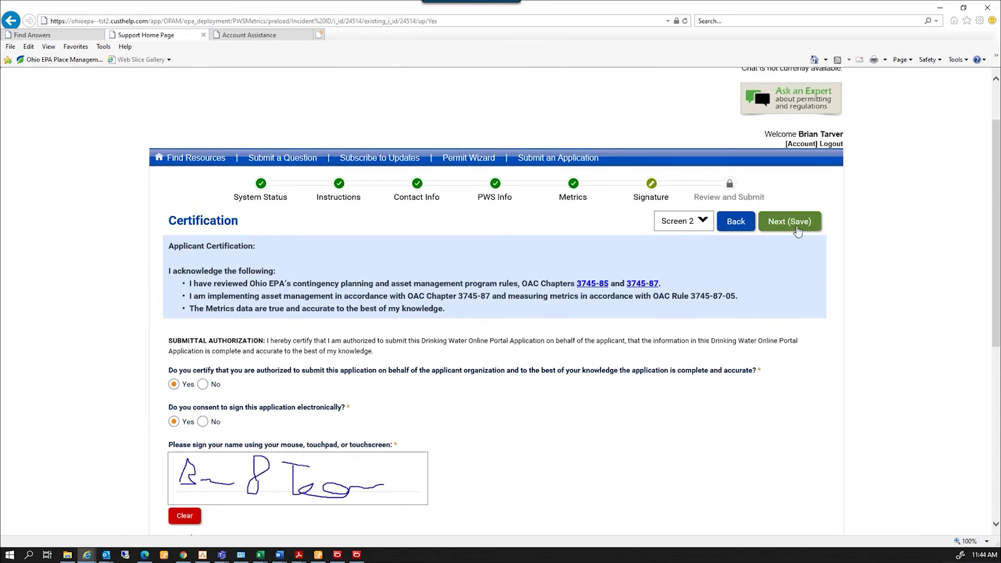
Save the certification and open the draft Metrics Report as Metrics.pdf in Acrobat
left_click(790, 222)
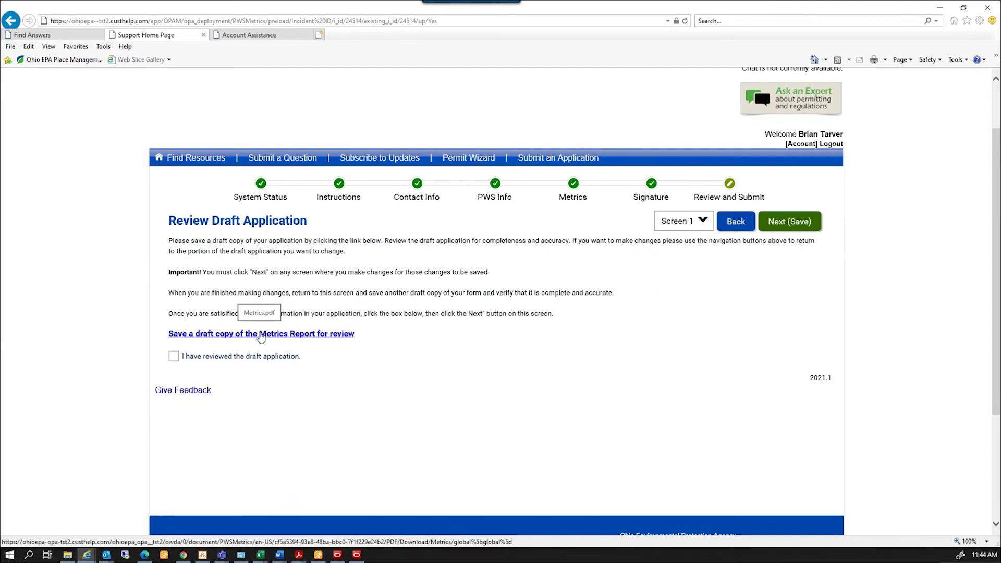
left_click(260, 334)
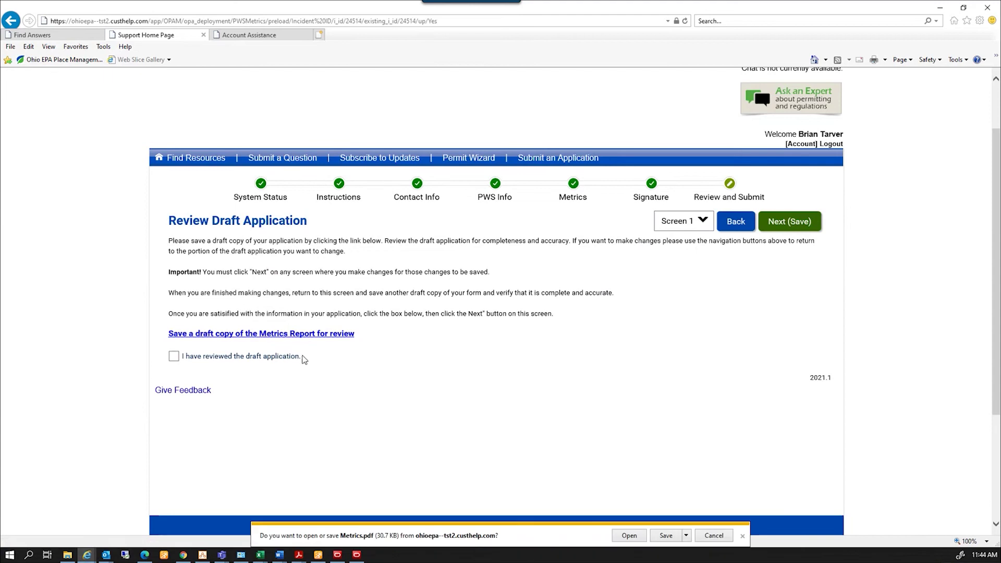
left_click(632, 536)
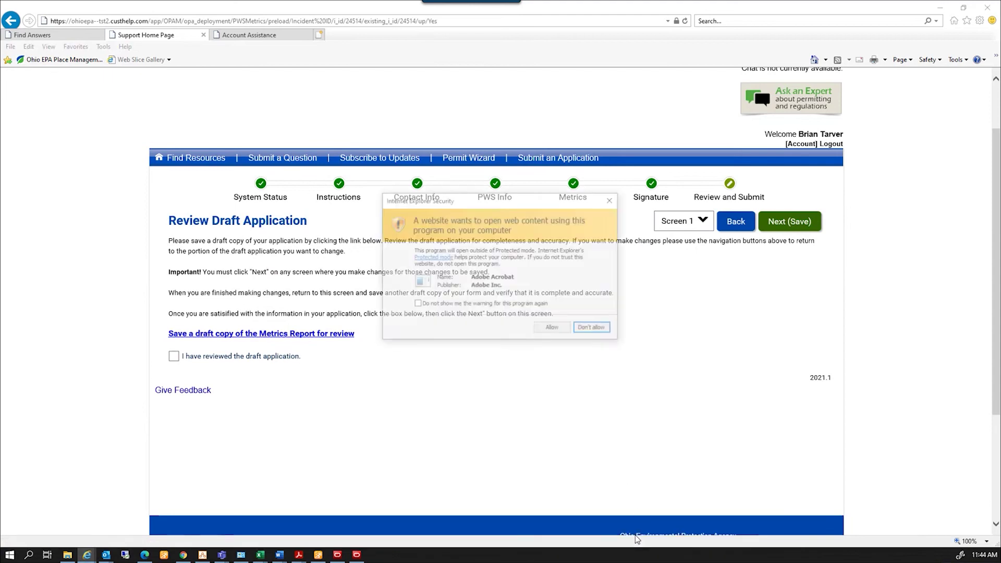
left_click(551, 326)
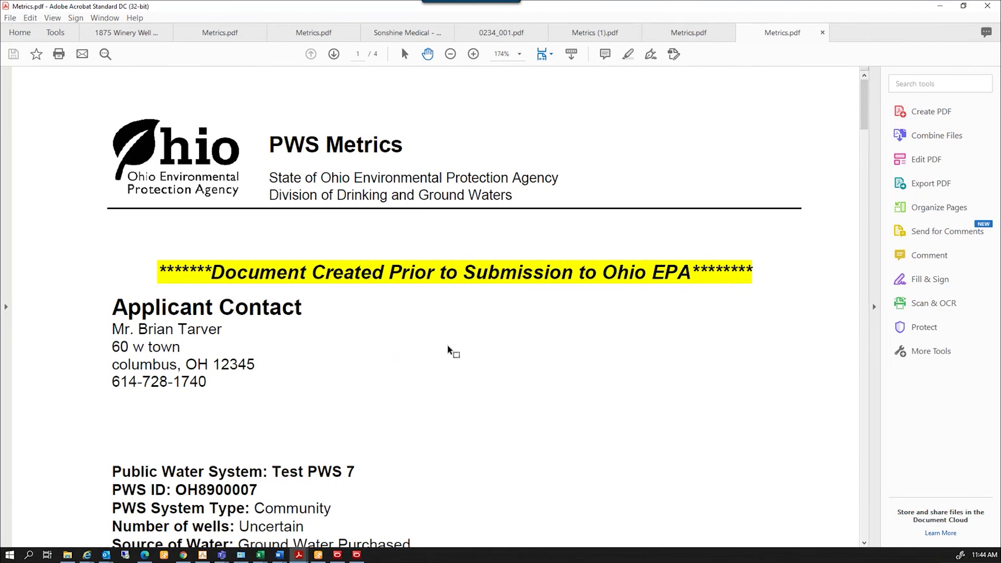
Scroll through page 2's metric calculations to page 3's Metric Details in the draft Metrics.pdf
scroll(449, 347, "down", 3)
scroll(448, 347, "down", 3)
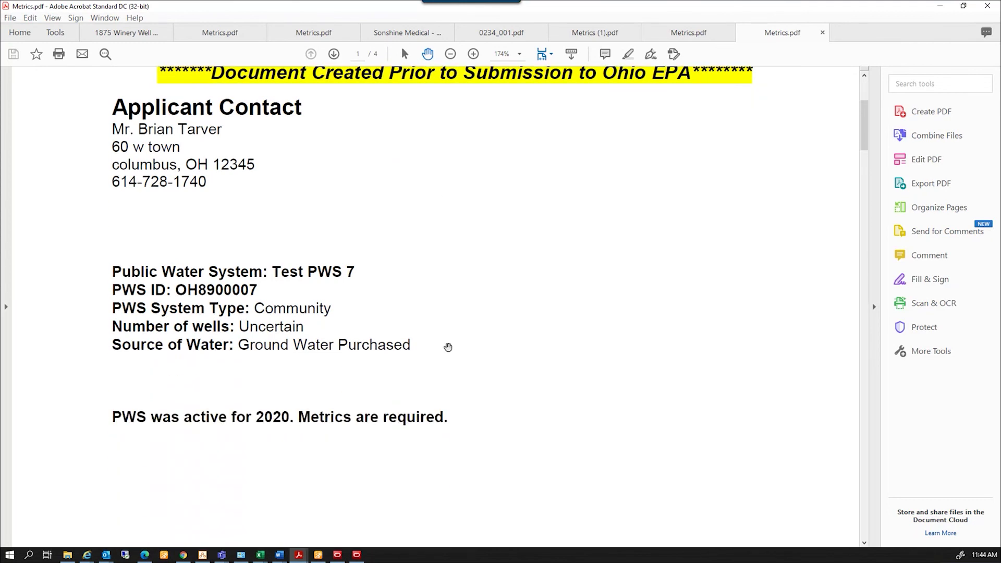
scroll(448, 347, "down", 1)
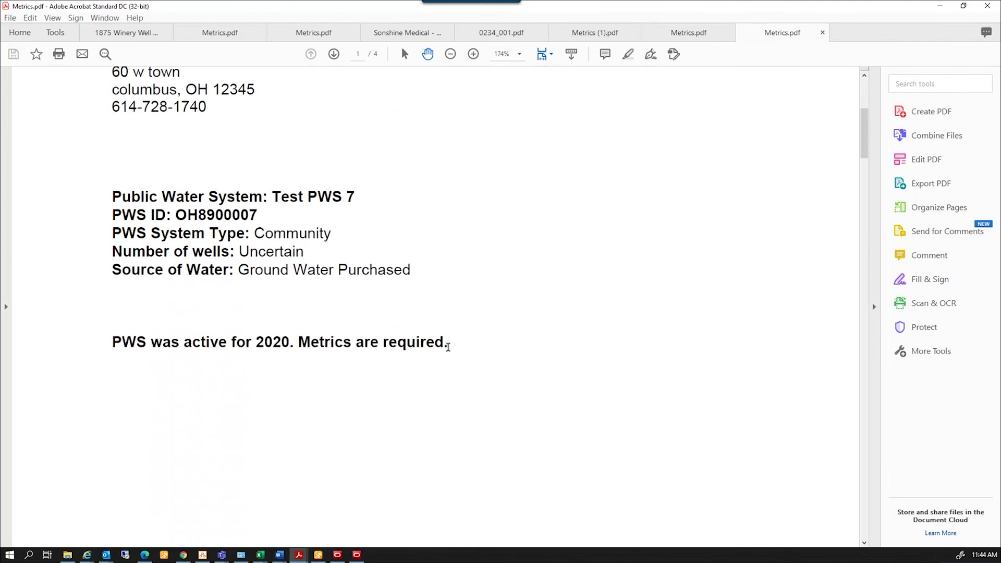
scroll(448, 348, "down", 5)
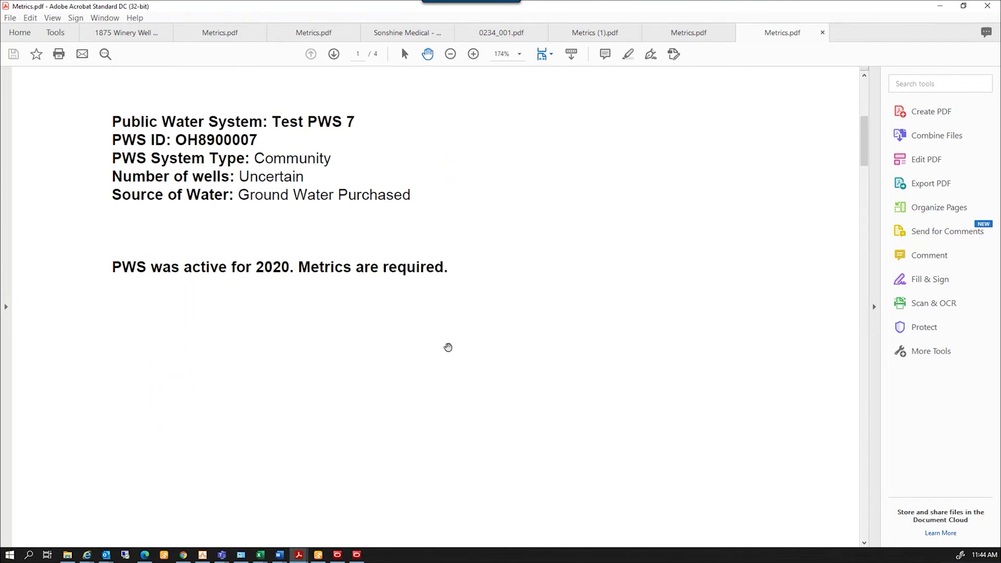
scroll(448, 348, "down", 10)
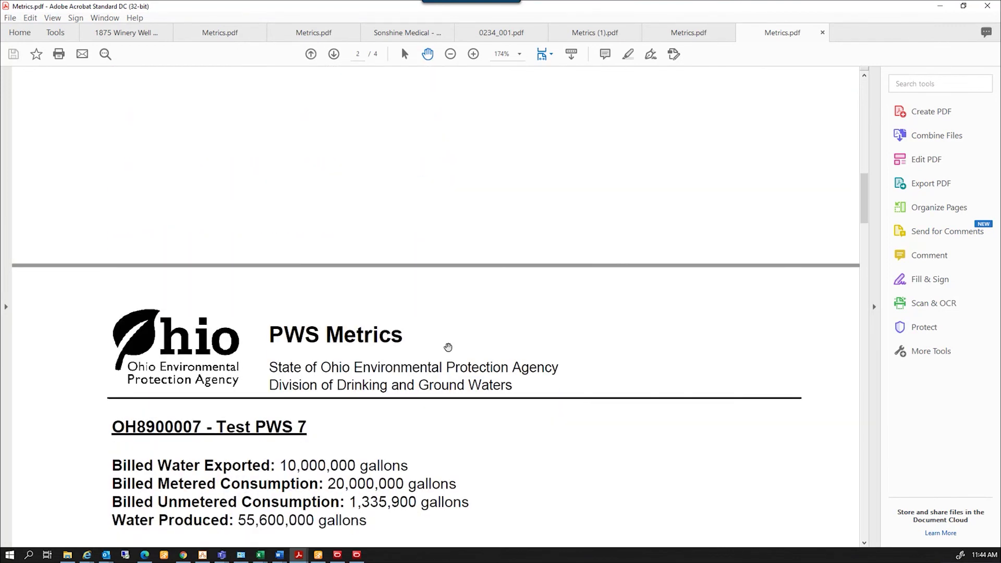
scroll(449, 347, "down", 9)
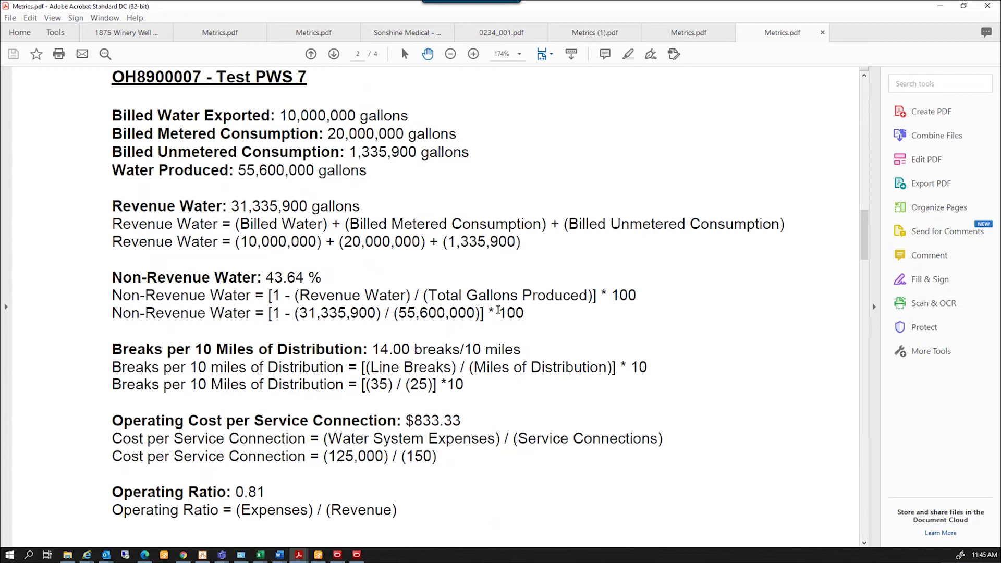
scroll(498, 311, "down", 4)
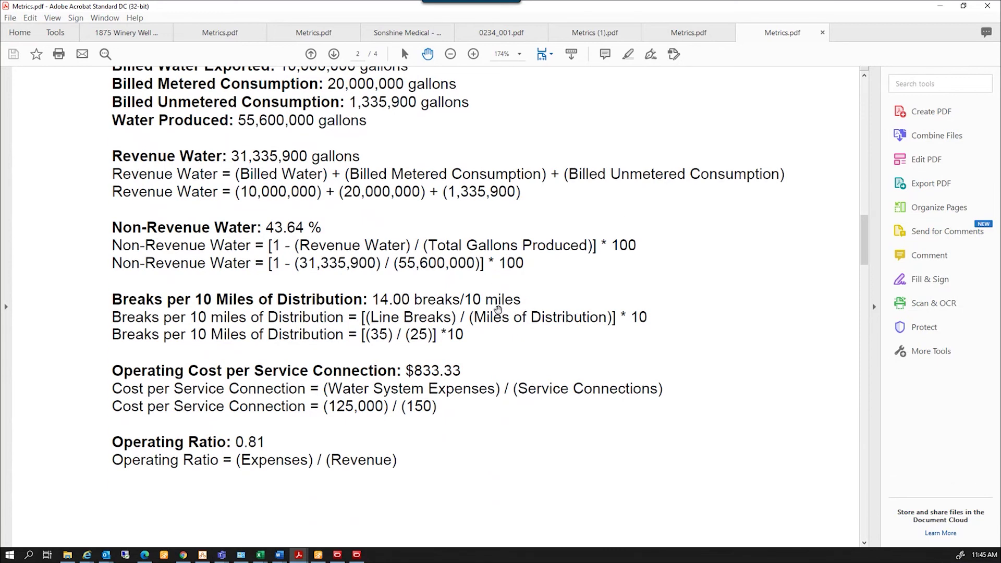
scroll(498, 311, "down", 6)
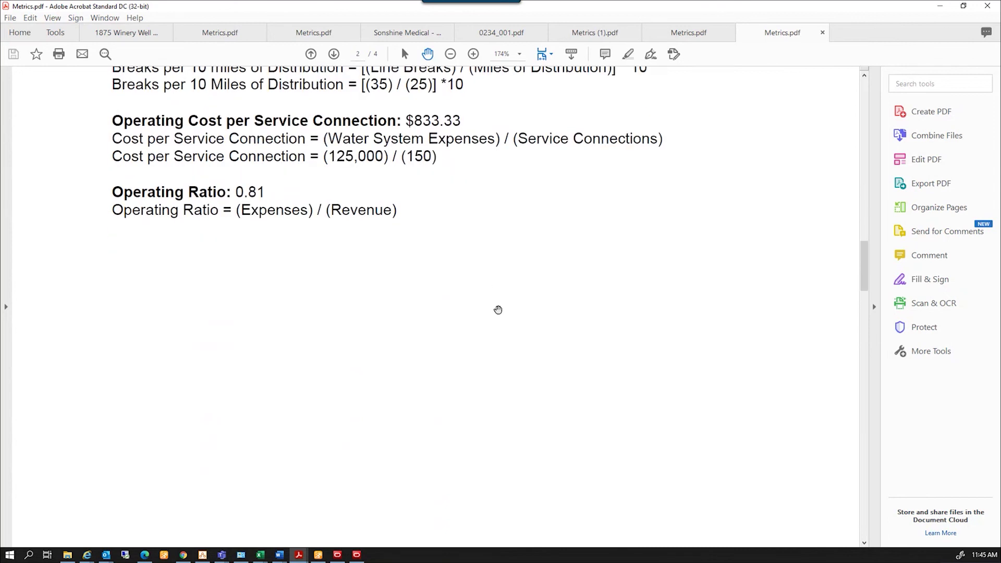
scroll(498, 309, "down", 13)
scroll(498, 310, "down", 12)
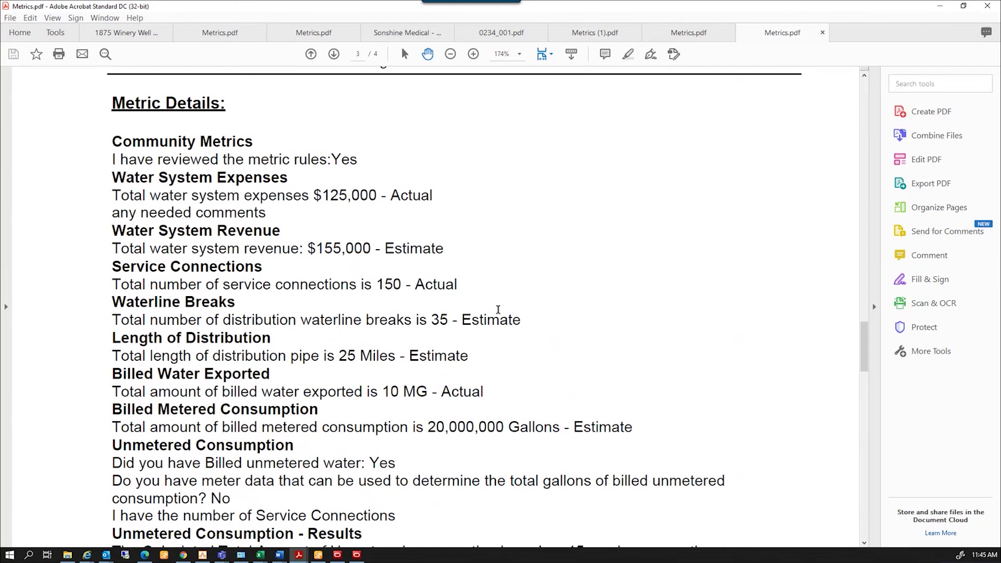
scroll(498, 309, "down", 1)
scroll(498, 310, "down", 1)
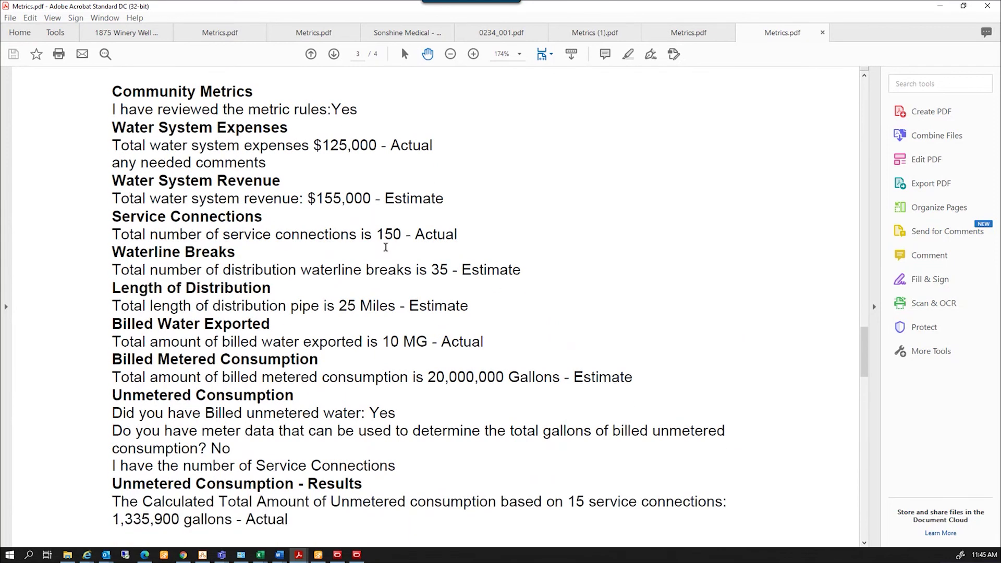
scroll(385, 247, "down", 5)
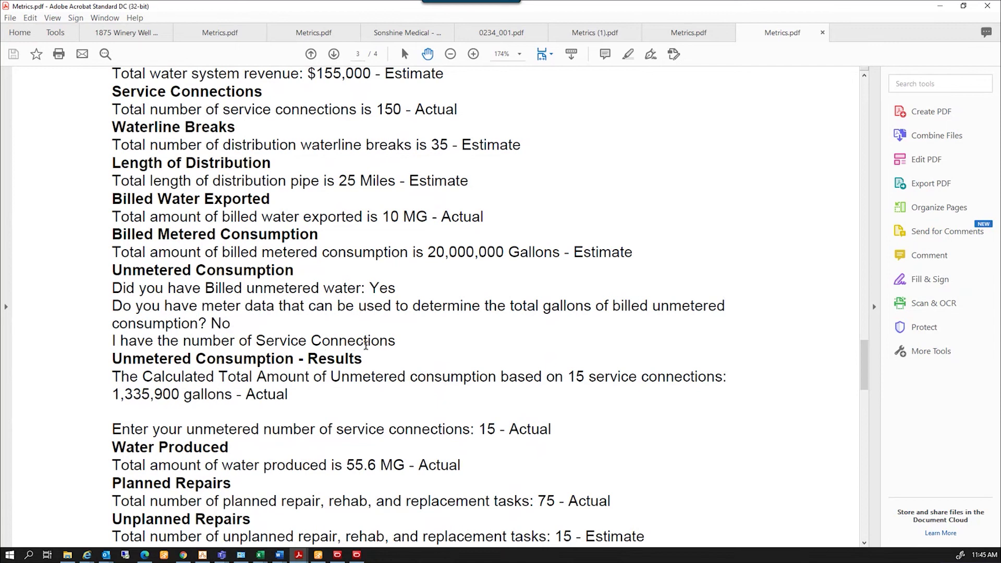
scroll(396, 344, "down", 1)
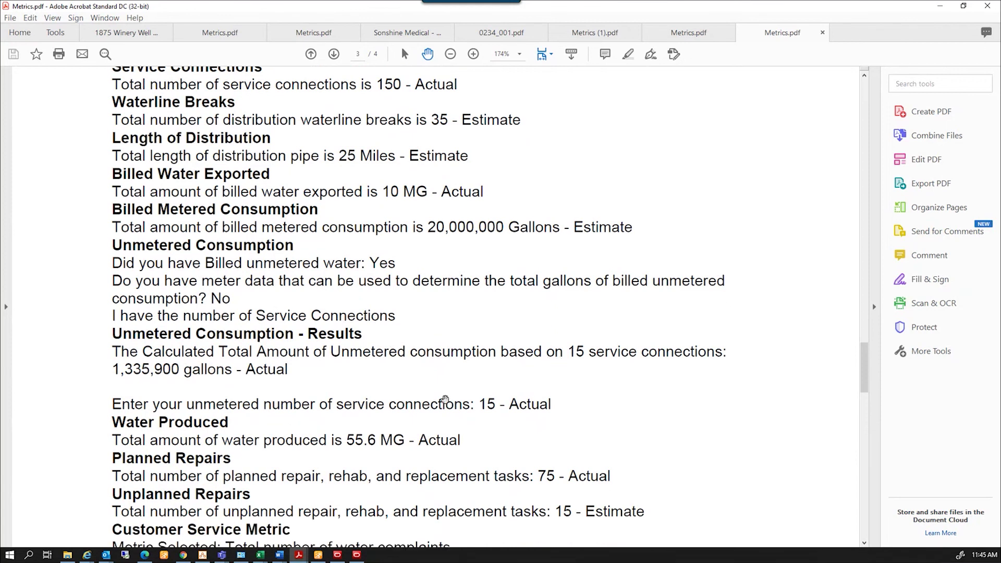
scroll(399, 404, "down", 3)
scroll(399, 402, "down", 4)
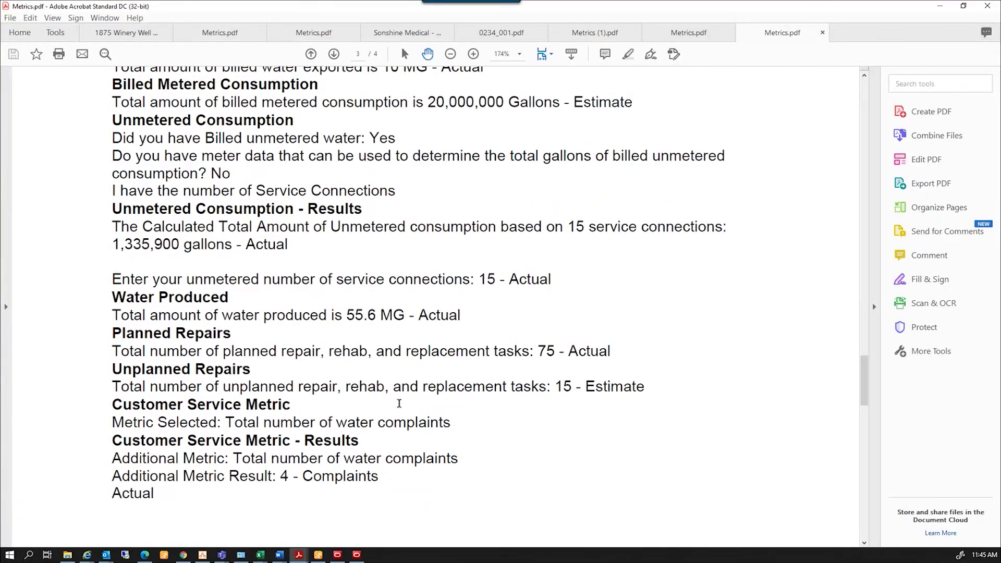
scroll(398, 404, "down", 2)
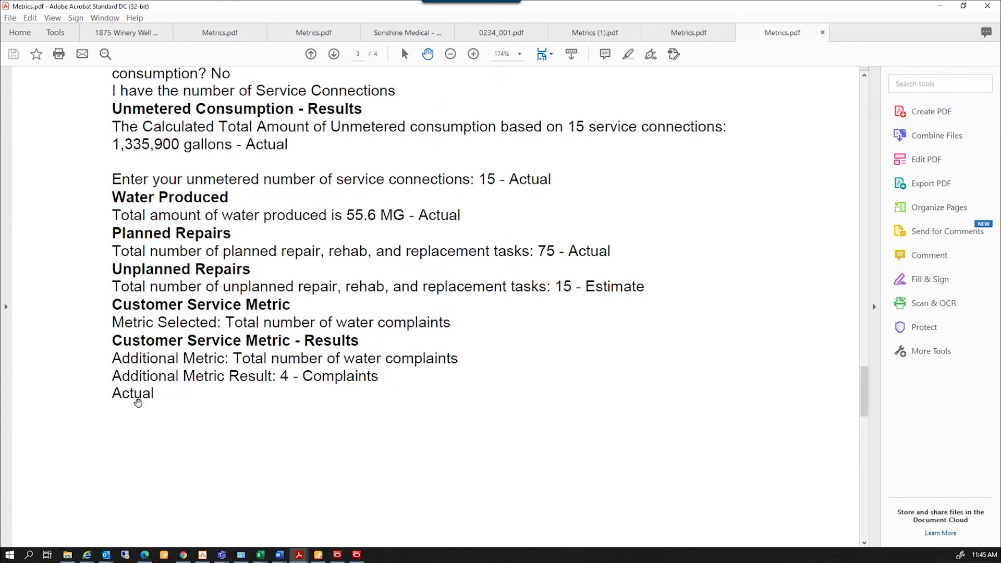
scroll(297, 404, "down", 3)
scroll(298, 405, "down", 12)
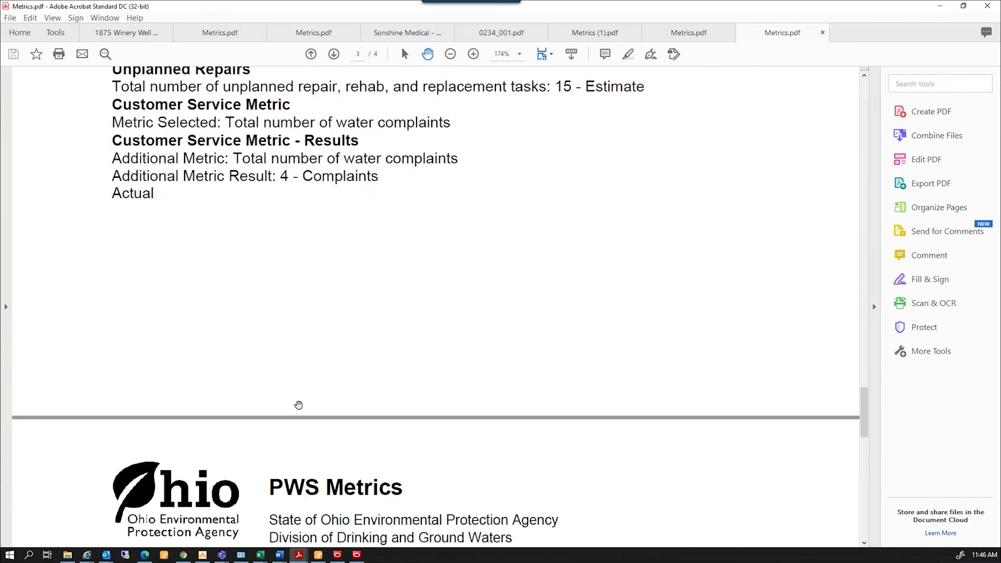
scroll(298, 405, "down", 6)
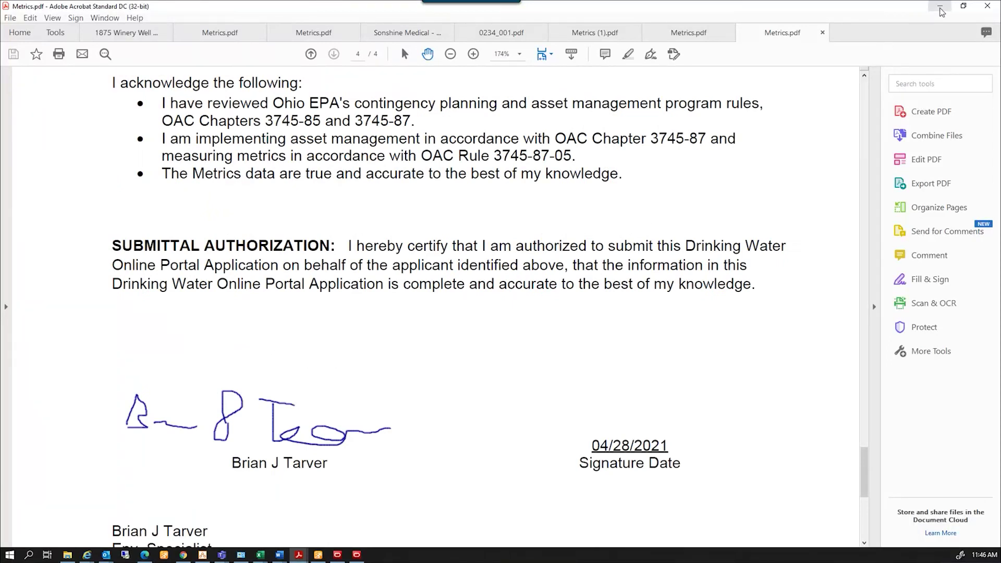
Minimize Acrobat, save the reviewed draft, and submit the final Test PWS 7 application
left_click(940, 6)
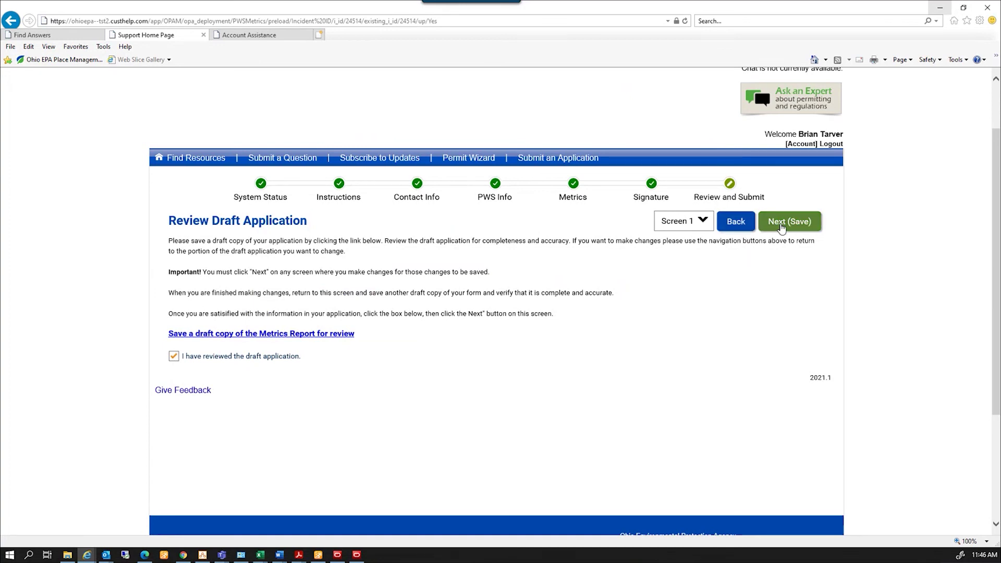
left_click(780, 225)
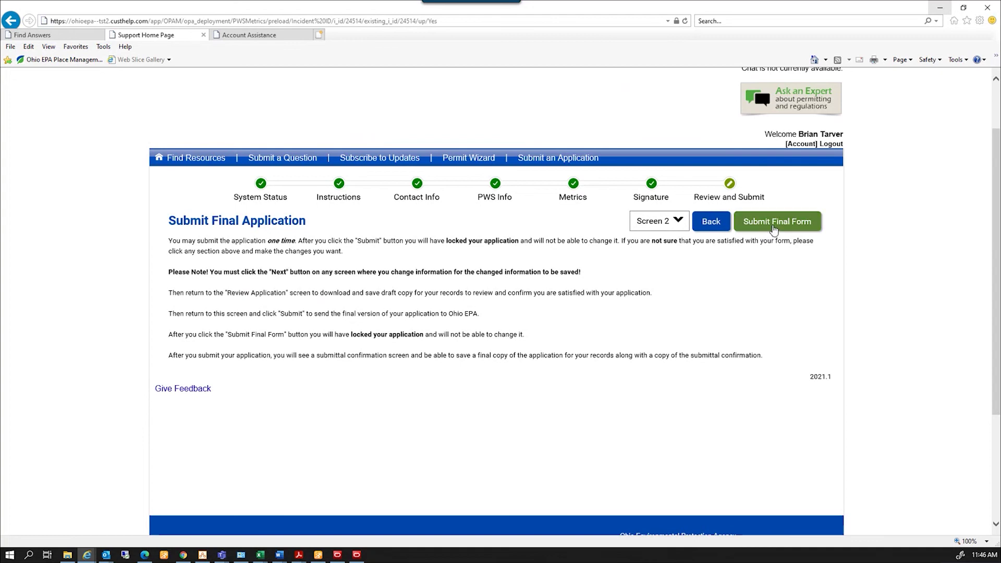
left_click(774, 225)
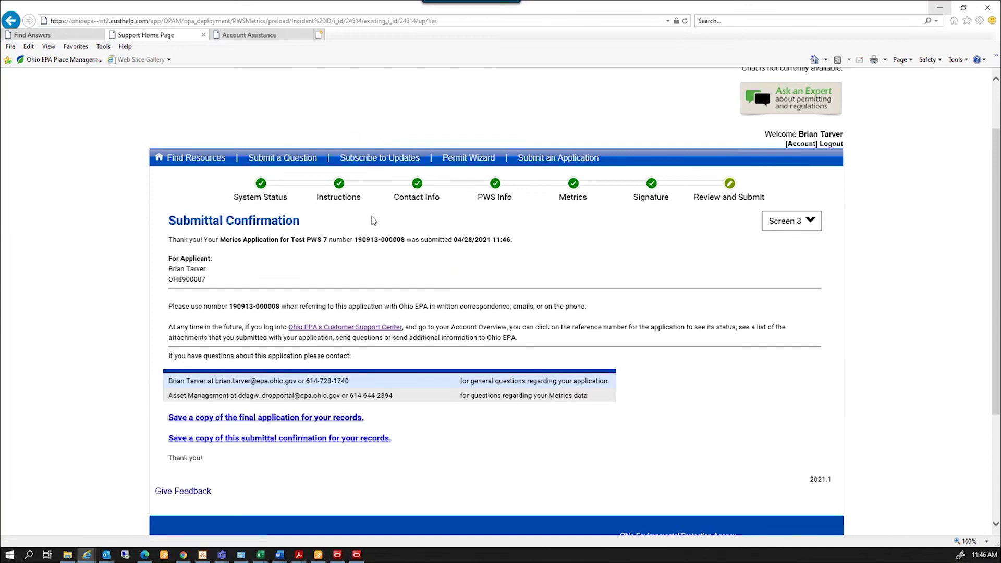
Highlight the application's reference number on the Submittal Confirmation, then clear the selection
left_click_drag(356, 241, 392, 239)
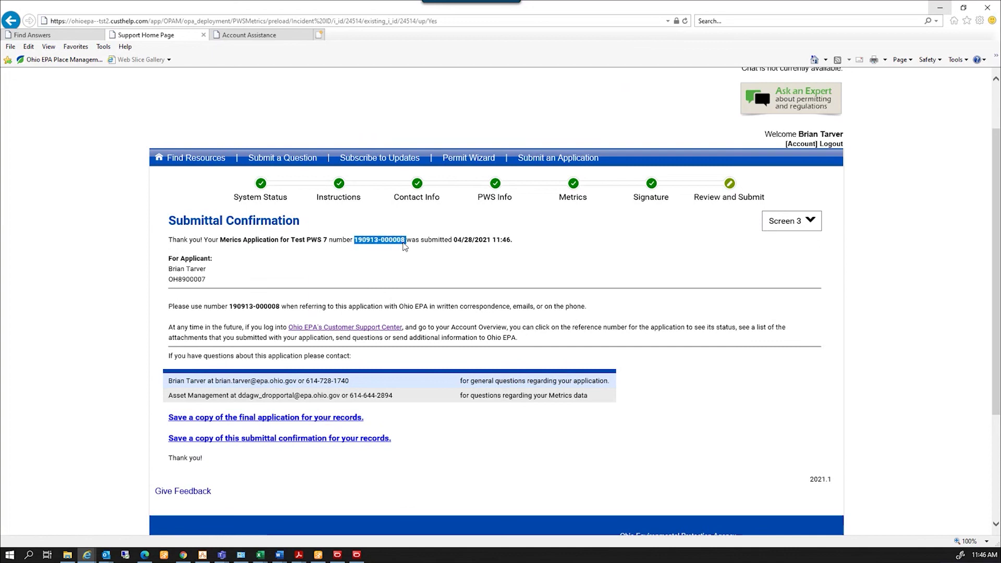
left_click(400, 262)
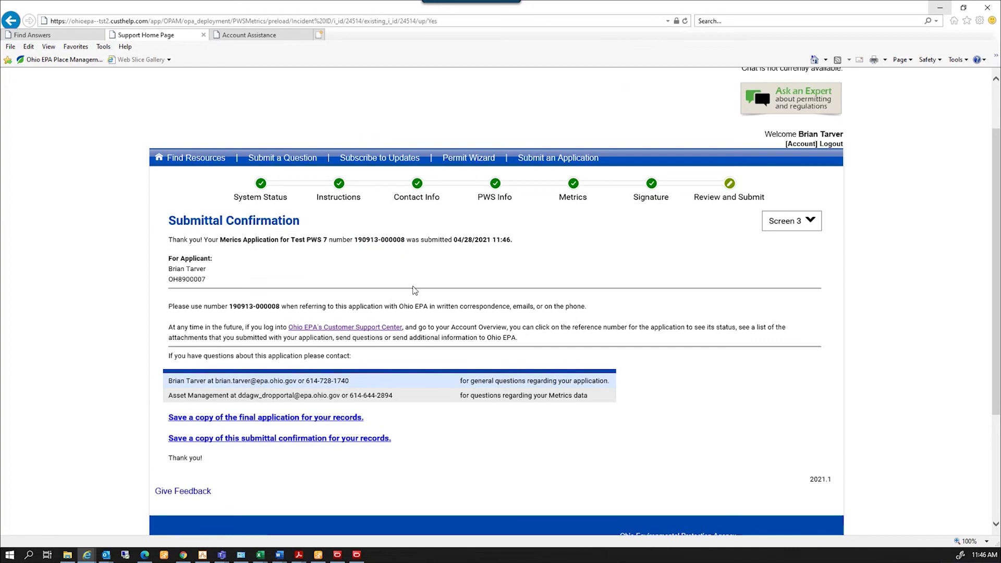
scroll(395, 291, "down", 2)
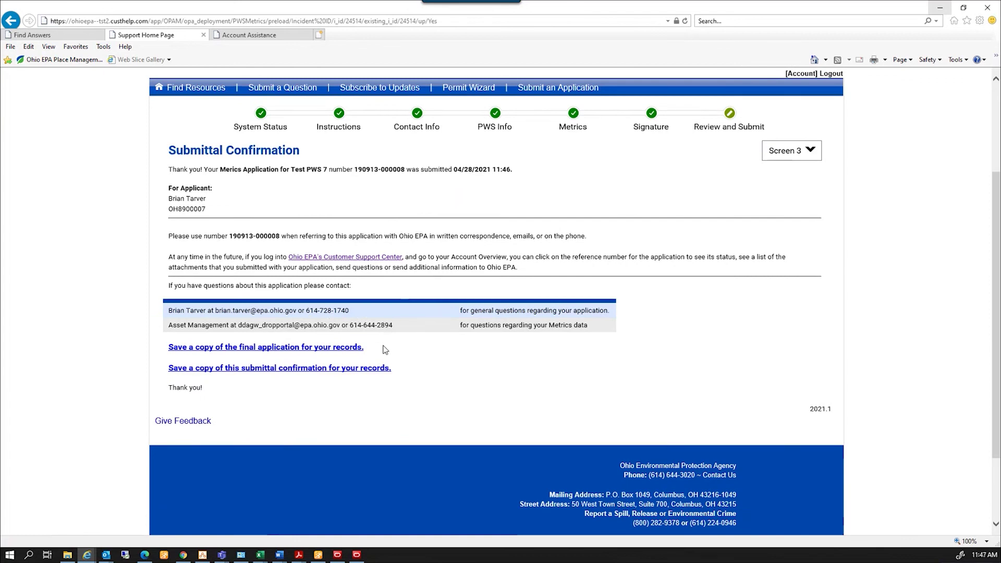
Download the final application copy and open it as Metrics (1).pdf in Acrobat
left_click(265, 348)
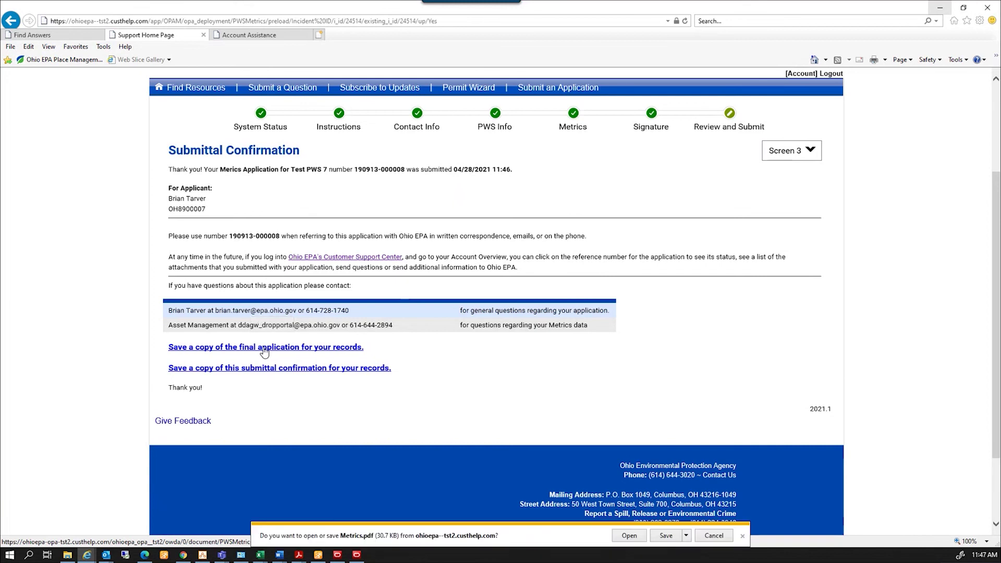
left_click(635, 538)
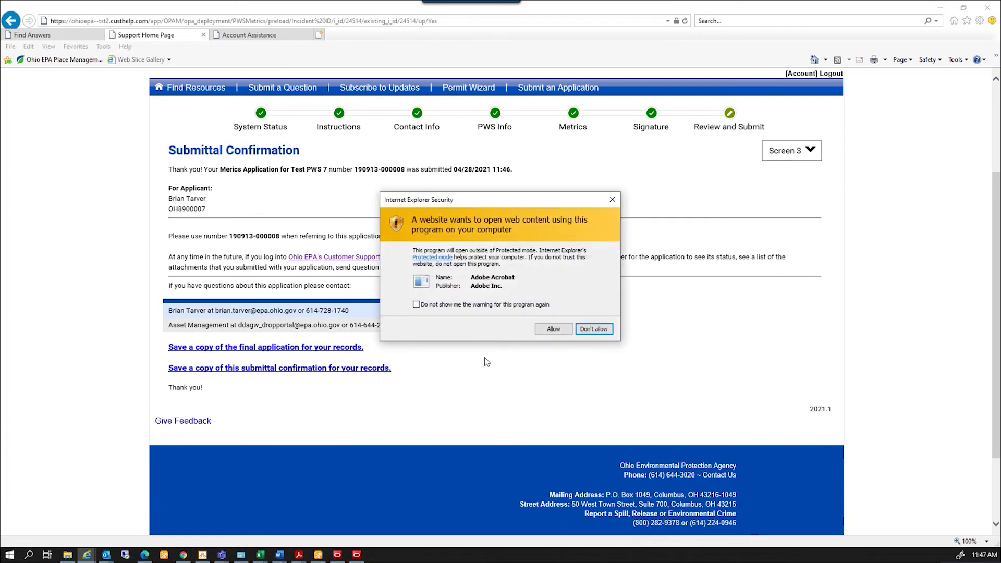
left_click(553, 330)
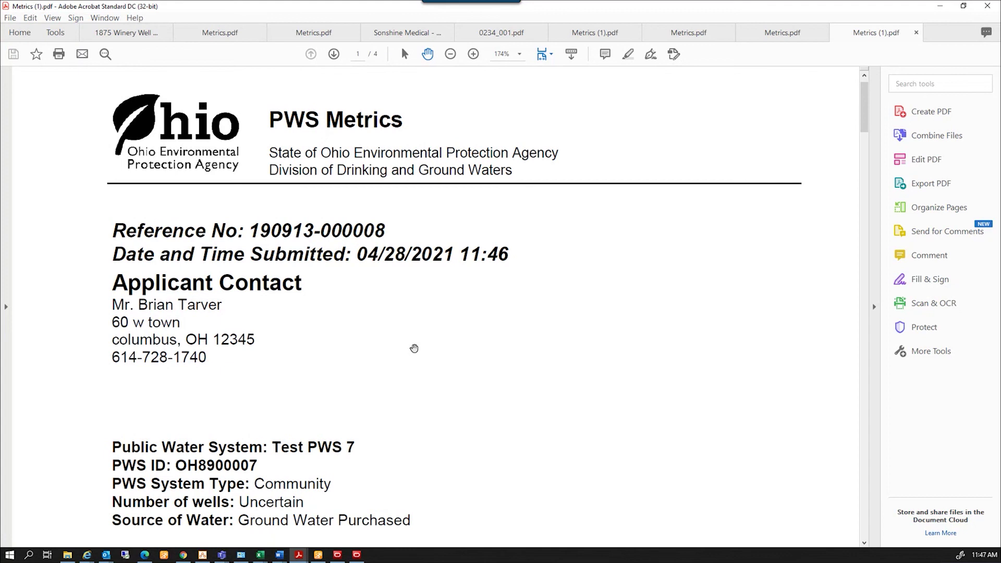
Read through all four pages of Metrics (1).pdf, then minimize Acrobat
scroll(414, 349, "down", 4)
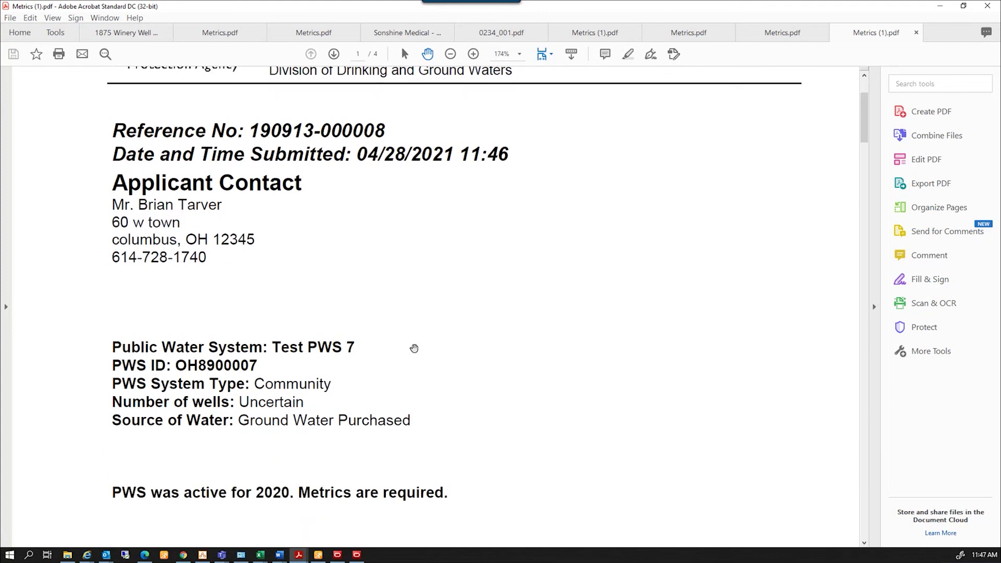
scroll(414, 348, "down", 1)
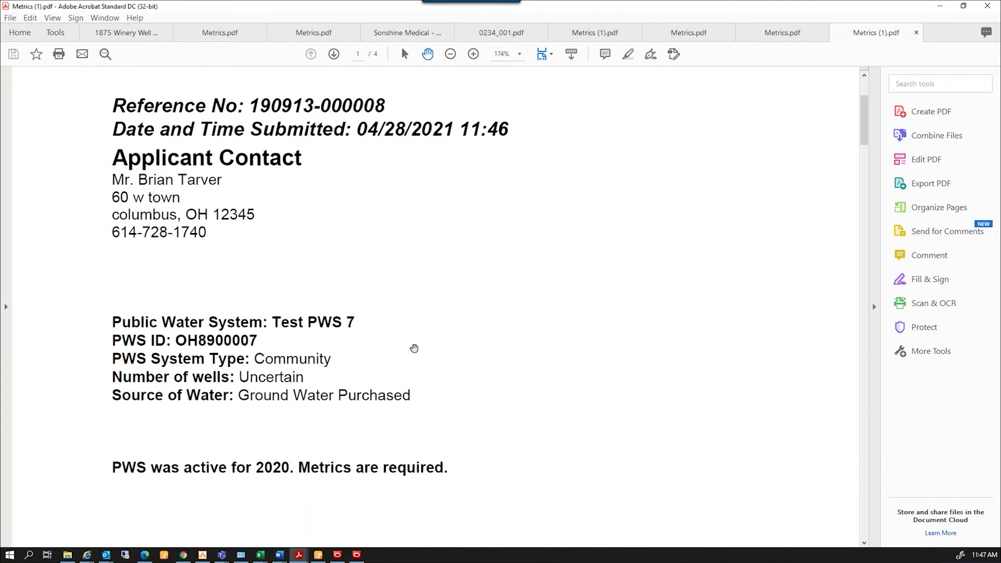
scroll(414, 349, "down", 15)
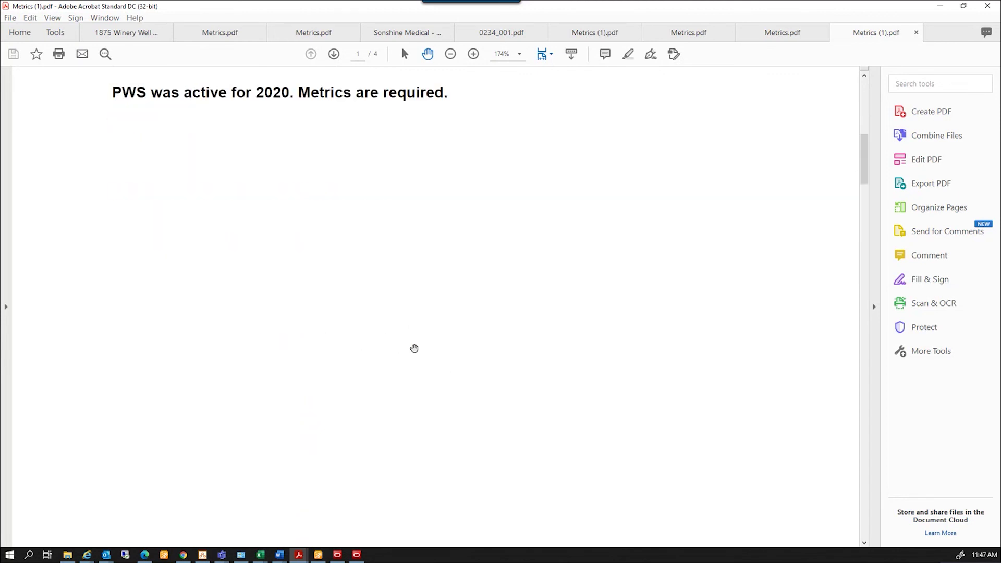
scroll(414, 348, "down", 20)
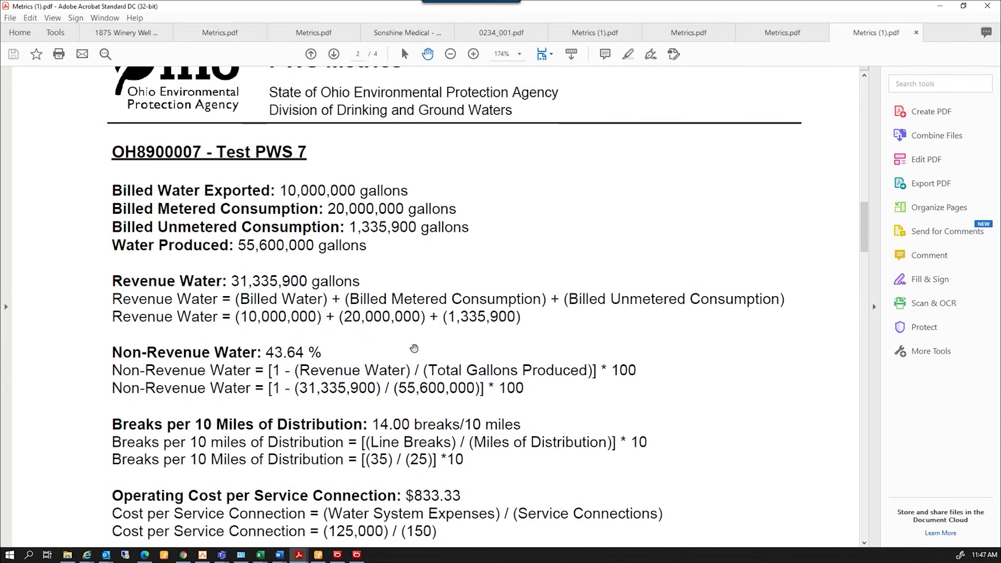
scroll(414, 348, "down", 20)
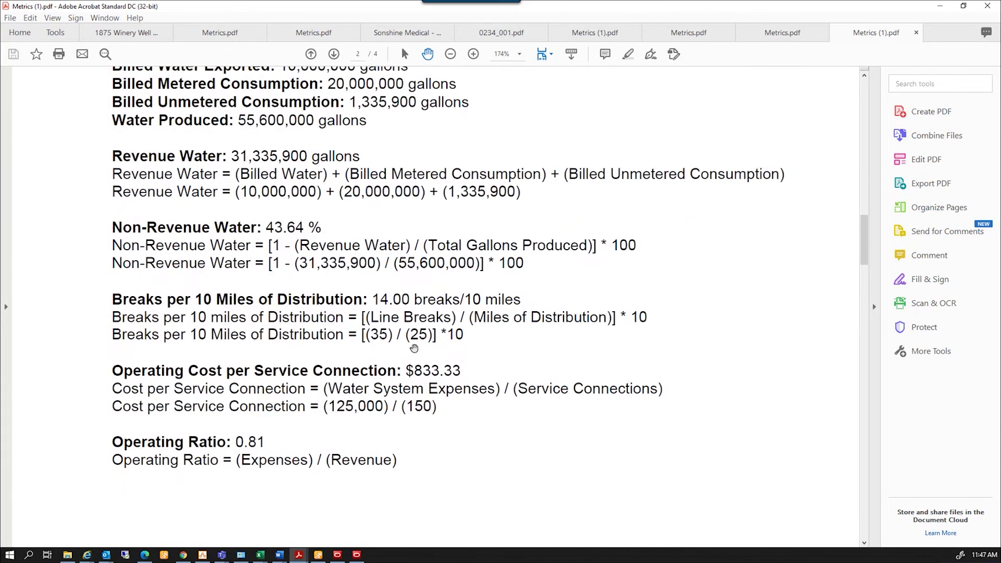
scroll(414, 348, "down", 15)
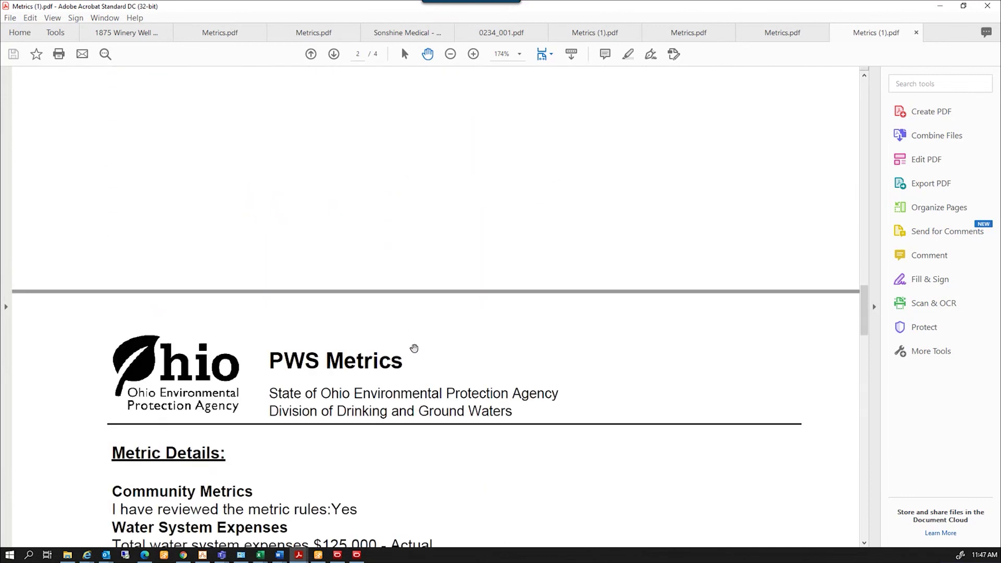
scroll(414, 349, "down", 20)
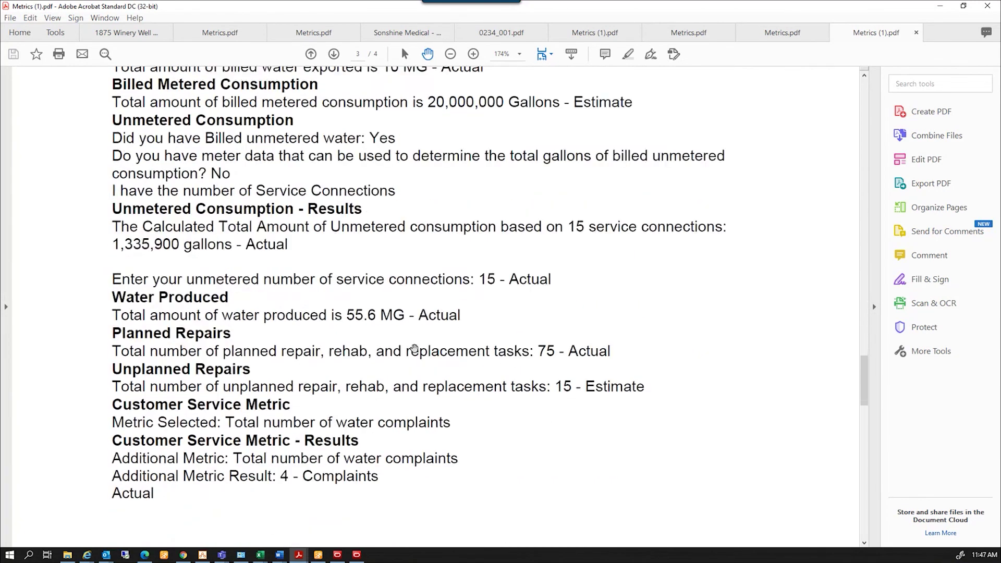
scroll(414, 349, "down", 20)
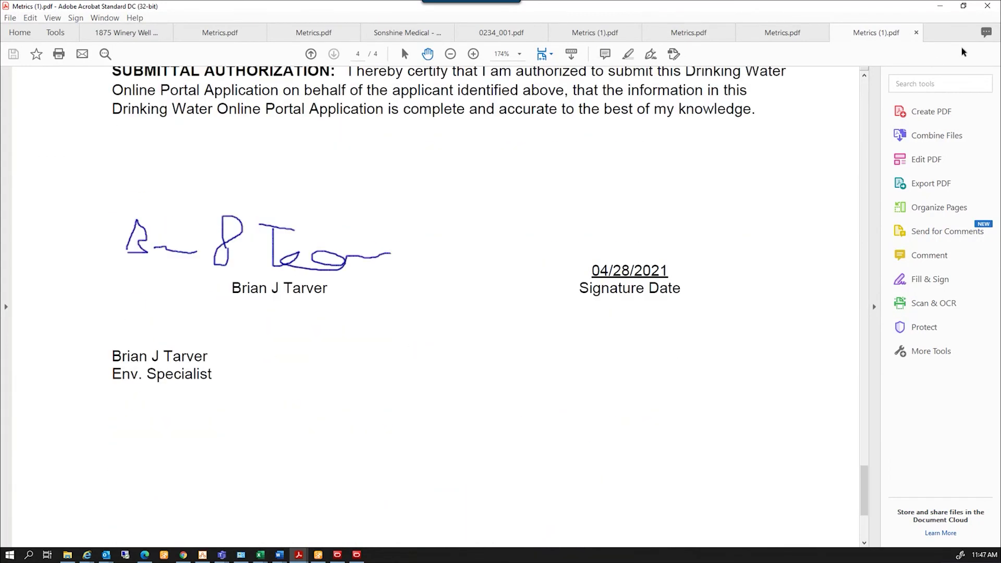
left_click(939, 8)
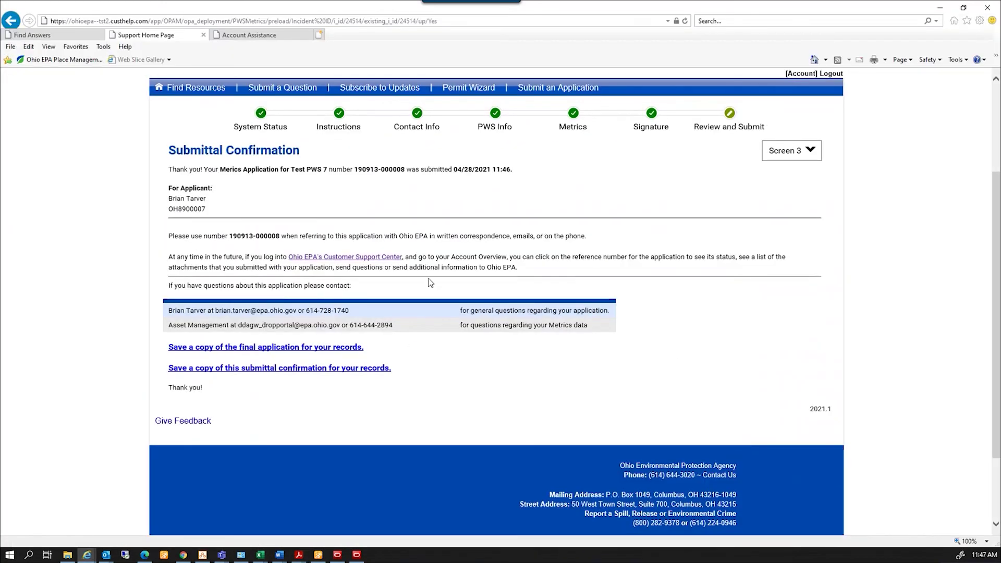